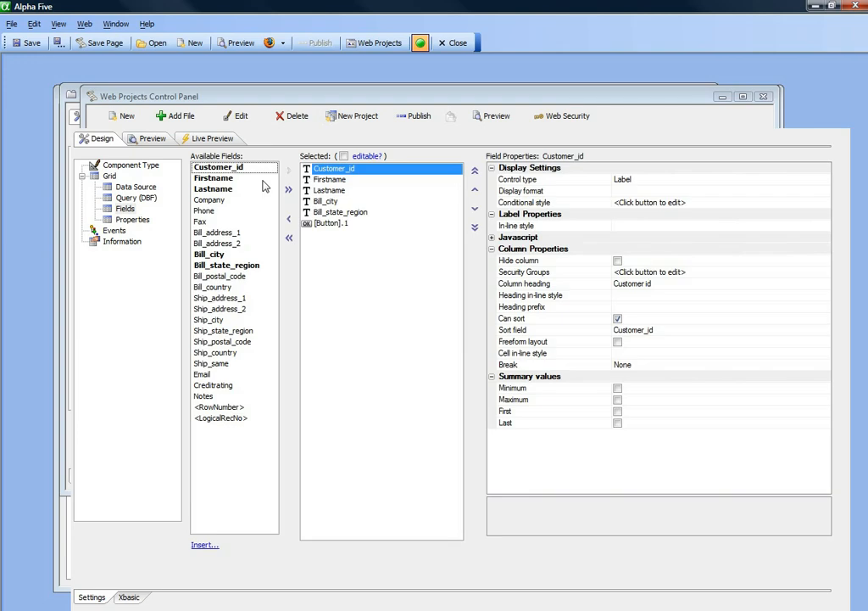
# Set the pane title of [Button].1's onClick Open a Grid component action to "Customer in {bill_state_region}" and save the grid
pyautogui.click(327, 223)
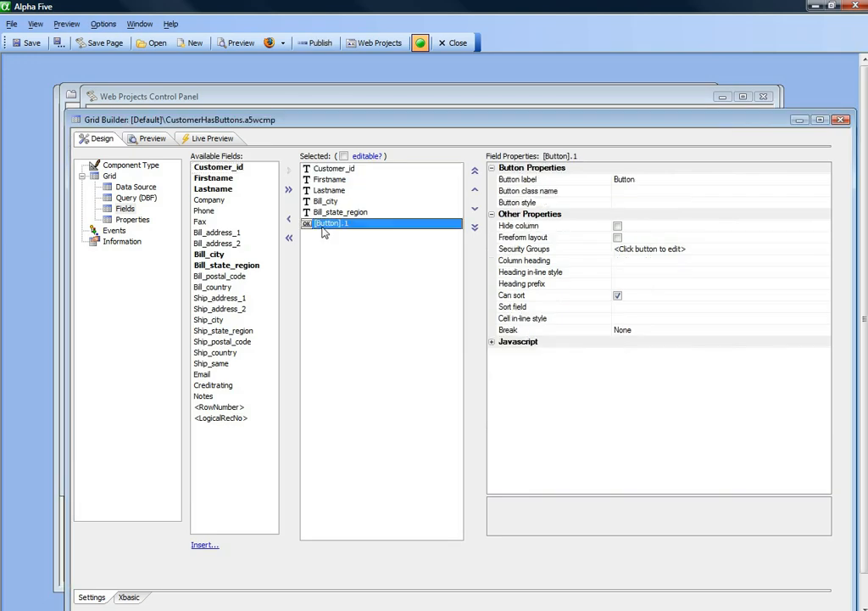
pyautogui.click(492, 342)
pyautogui.click(509, 352)
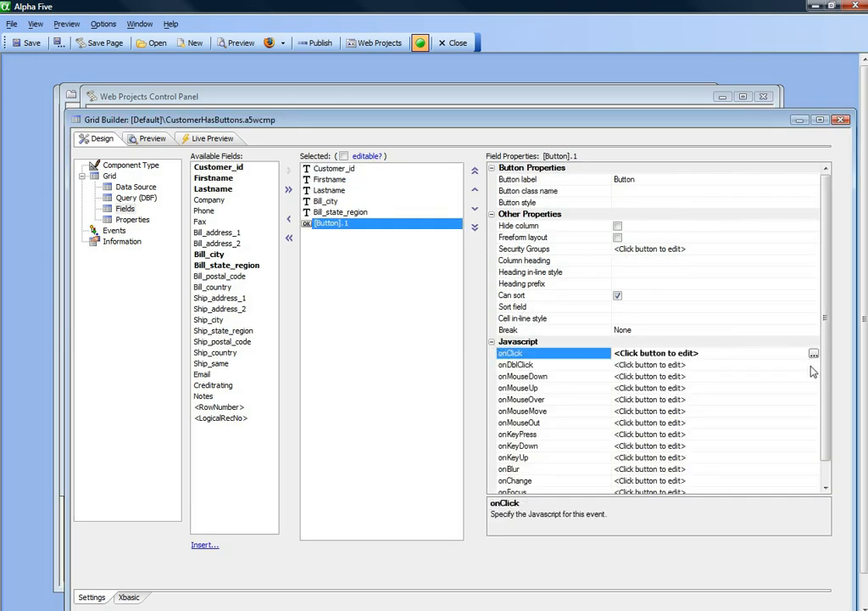
pyautogui.click(814, 354)
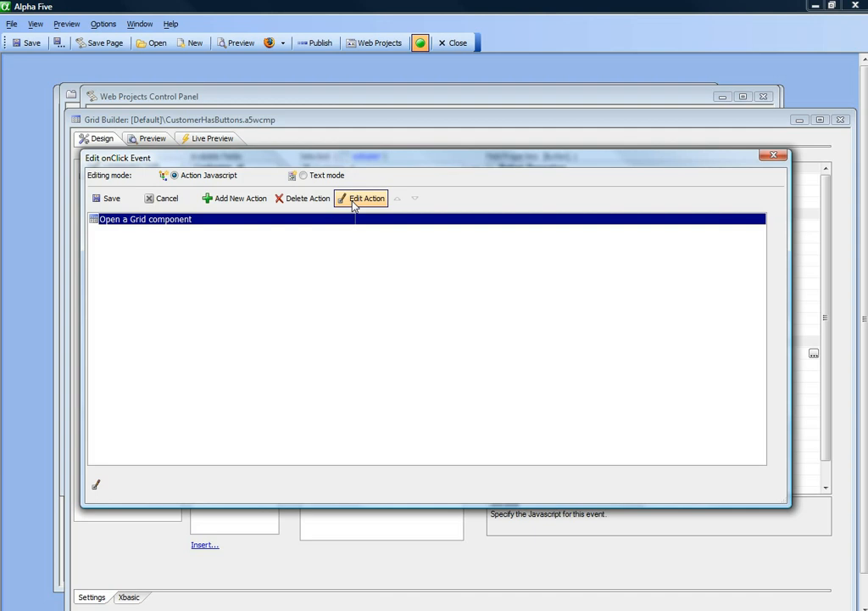
pyautogui.click(357, 200)
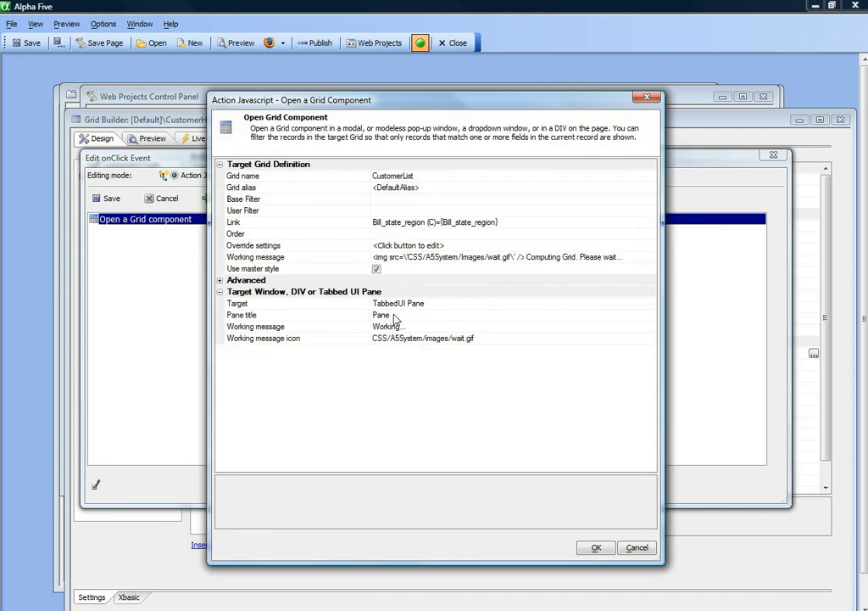
pyautogui.click(314, 317)
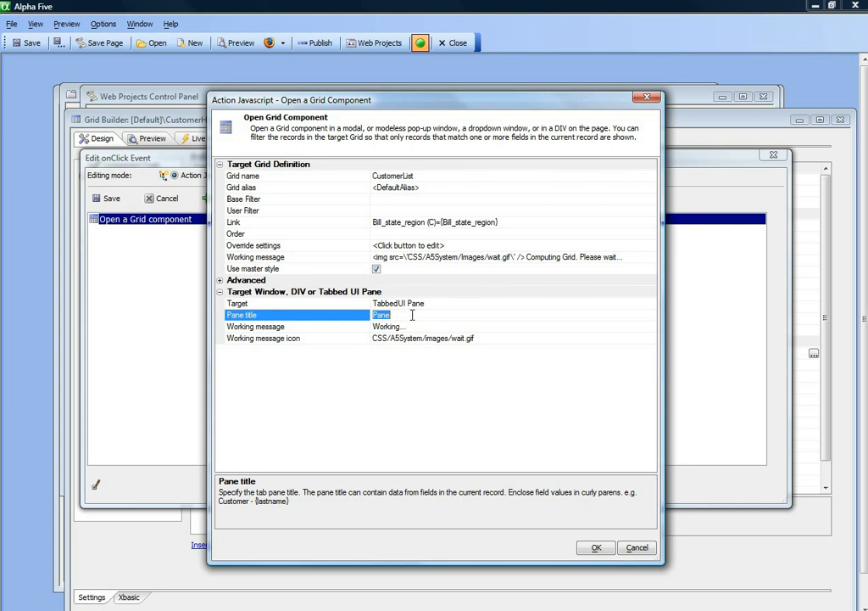
pyautogui.write('Customer in {bill_state_region')
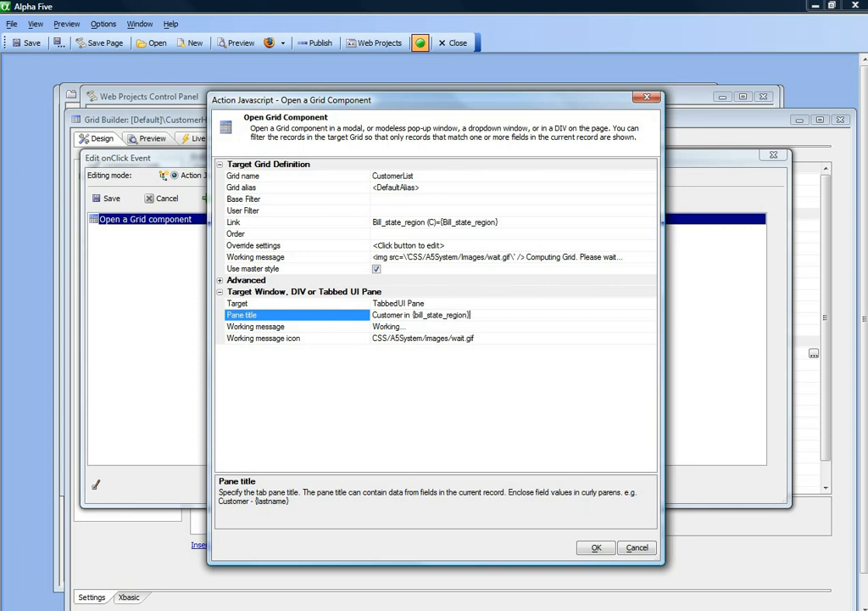
pyautogui.click(596, 548)
pyautogui.click(102, 201)
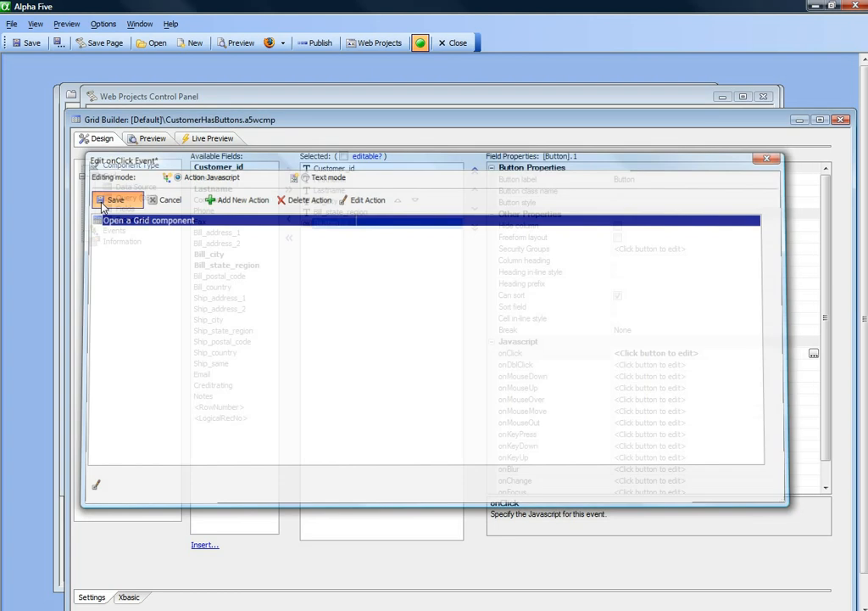
pyautogui.click(32, 43)
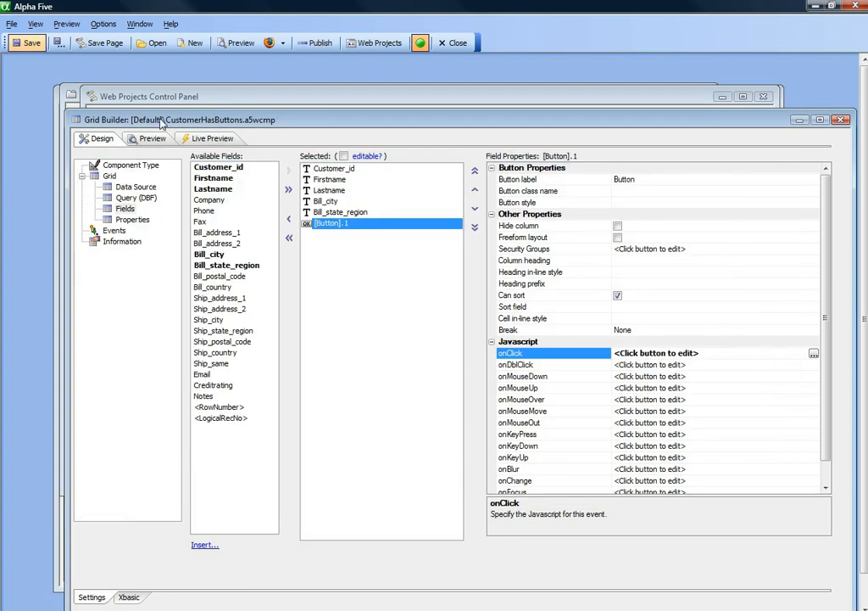
# Preview the CustomerHasButtons grid live in Firefox, try the row button of an MA customer and close the resulting pop-up
pyautogui.click(268, 43)
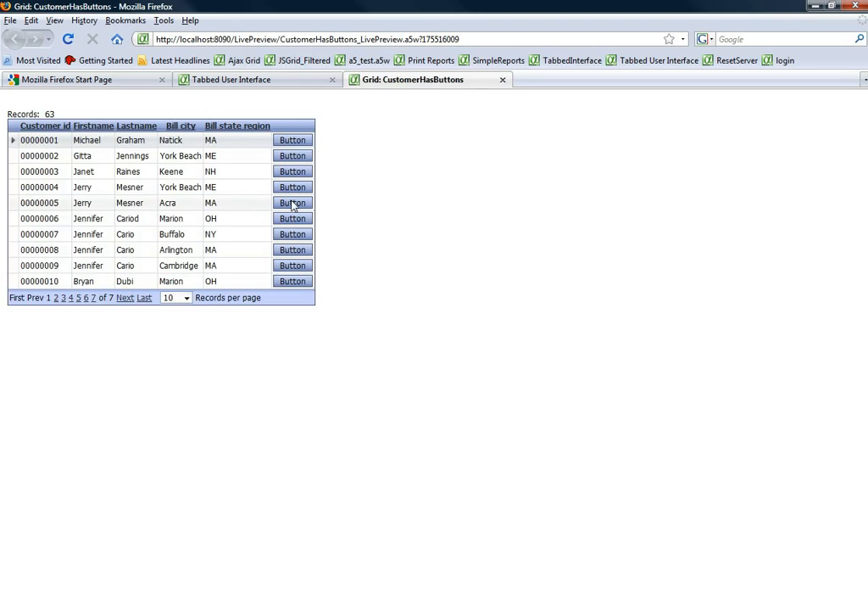
pyautogui.click(292, 203)
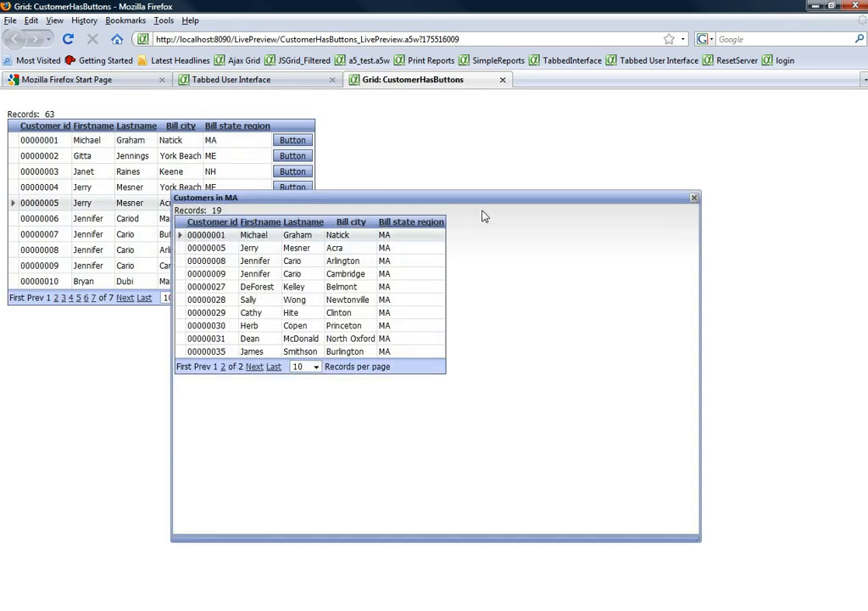
pyautogui.click(695, 199)
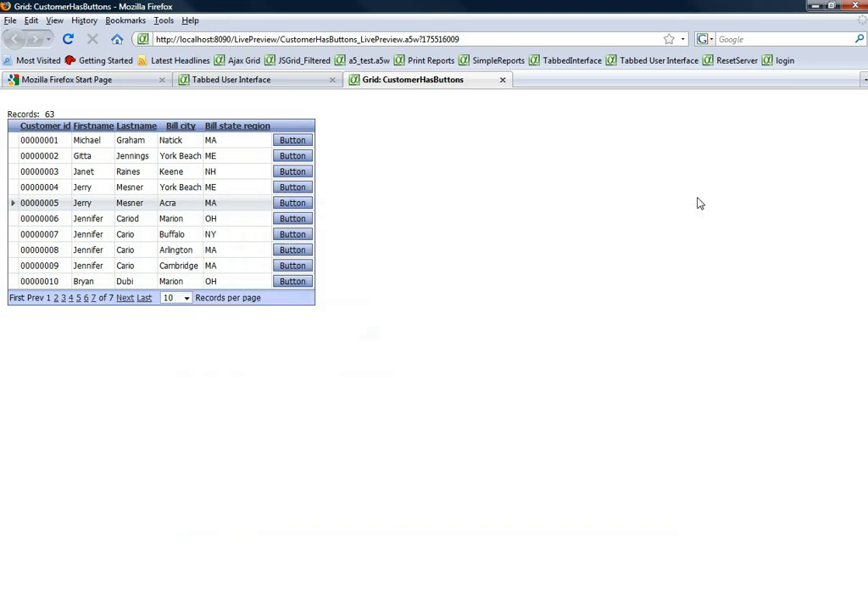
# Switch back to Alpha Five and save the untitled tabbed UI component as TabbedUI2
pyautogui.hotkey('alt', 'Tab')
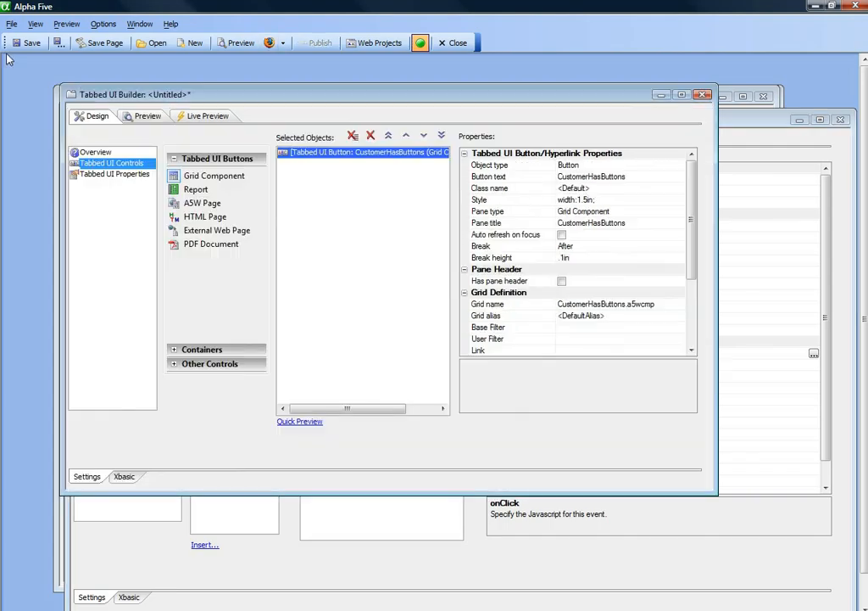
pyautogui.hotkey('ctrl', 's')
pyautogui.write('T')
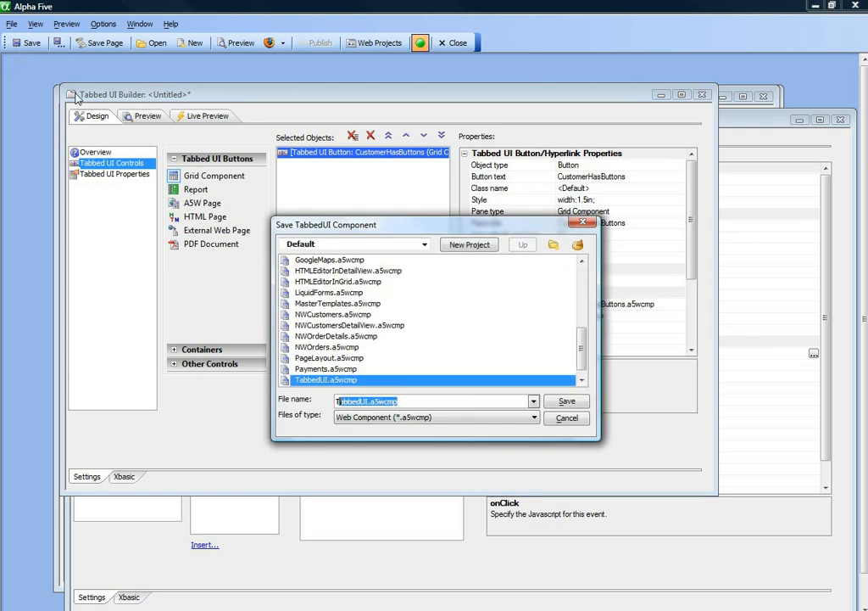
pyautogui.write('abbedUI2')
pyautogui.click(567, 403)
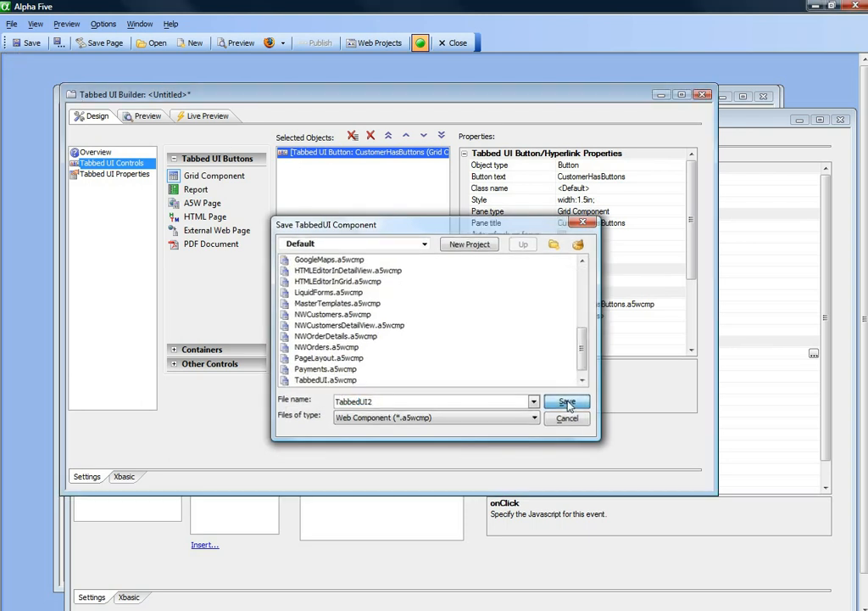
# Preview TabbedUI2 live in Firefox, open the CustomerHasButtons pane and use a row button to open the customers in ME
pyautogui.click(269, 42)
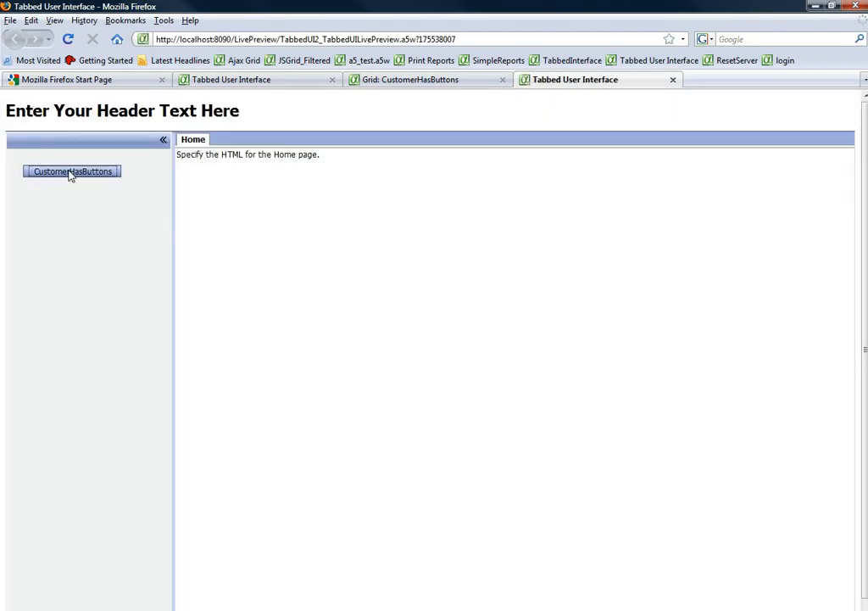
pyautogui.click(71, 172)
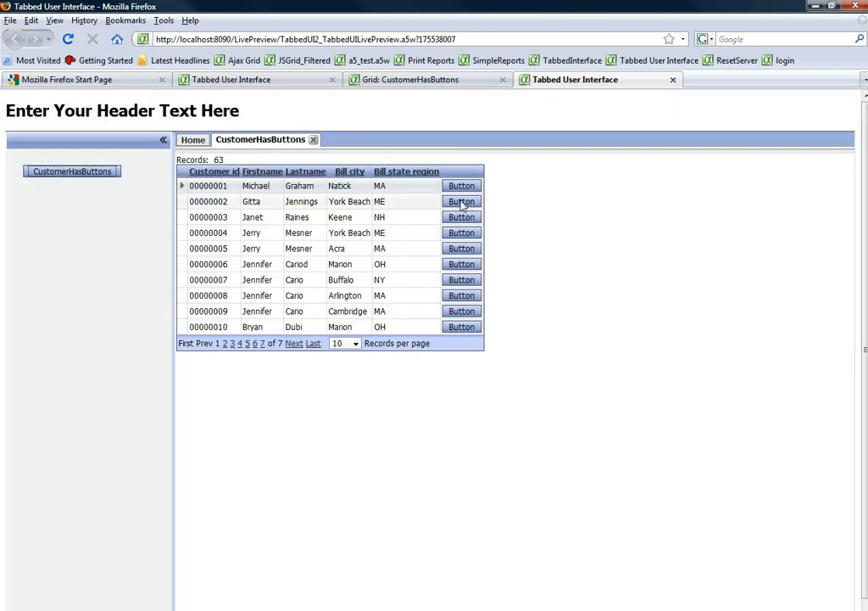
pyautogui.click(461, 202)
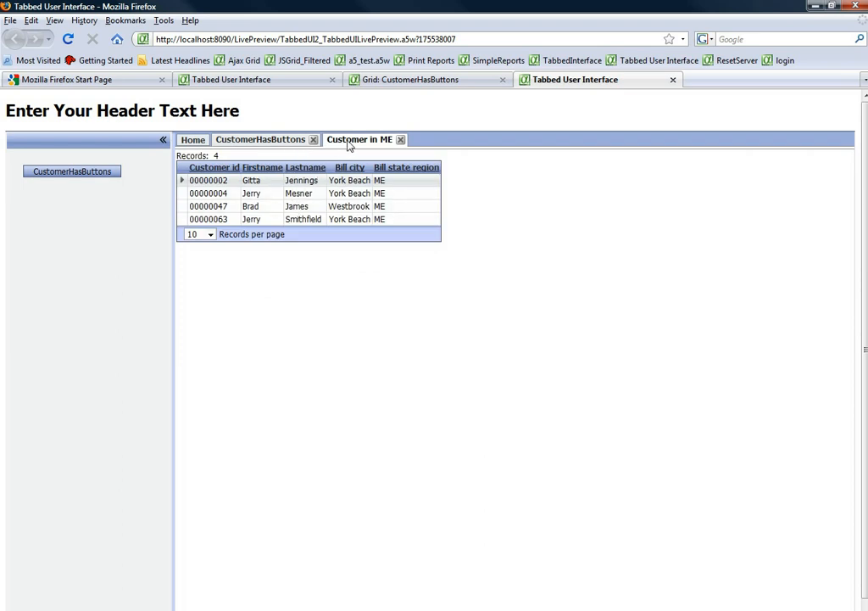
# Open the customers in MA from the CustomerHasButtons pane and compare the ME and MA panes
pyautogui.click(291, 144)
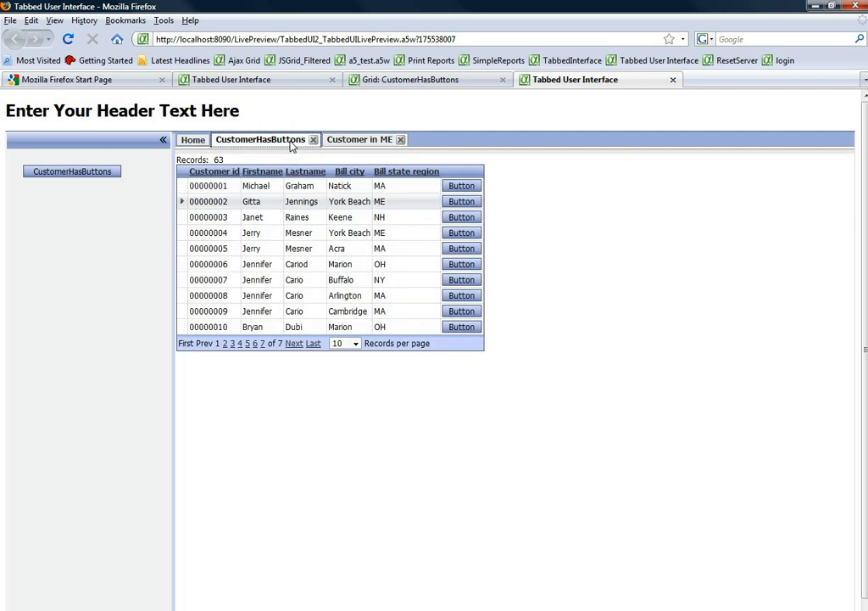
pyautogui.click(462, 187)
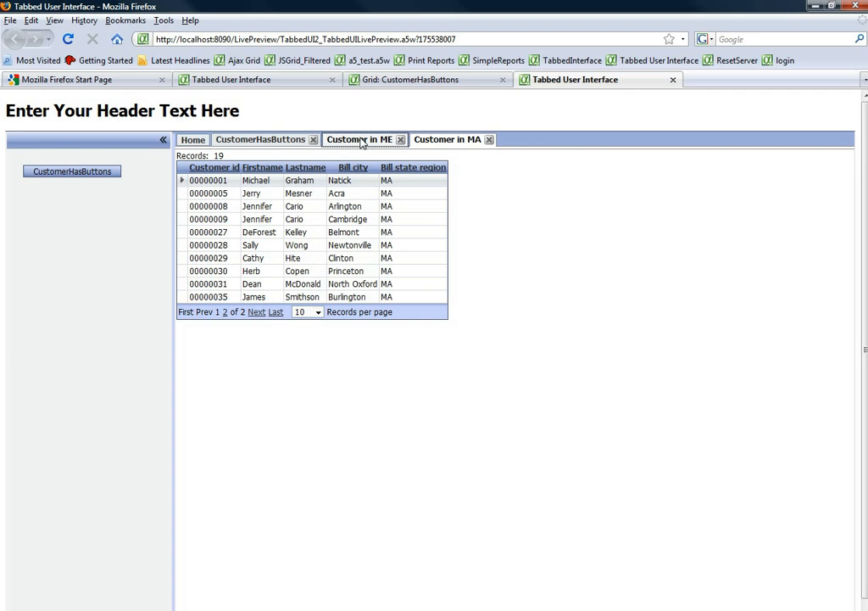
pyautogui.click(391, 141)
pyautogui.click(442, 142)
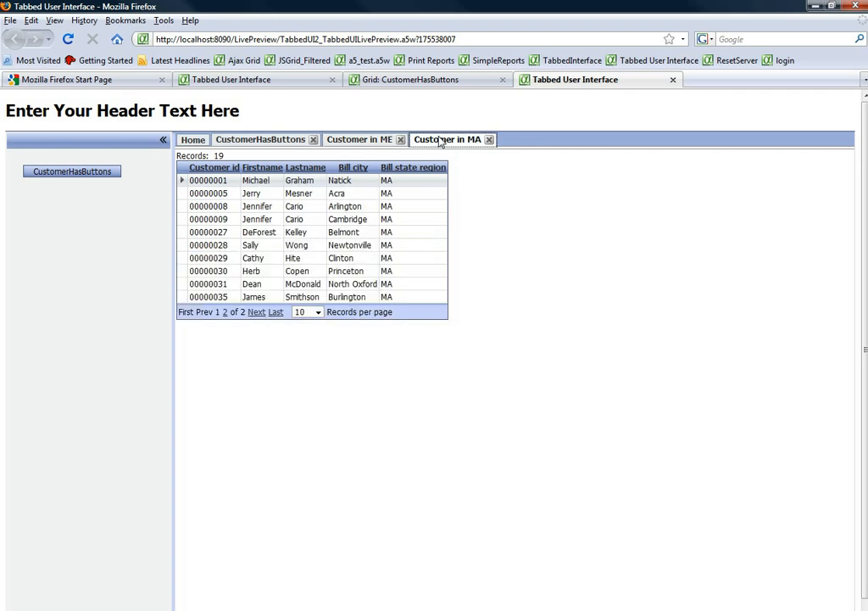
# Go to the second page of records in the CustomerHasButtons pane and open the customers in CA
pyautogui.click(267, 142)
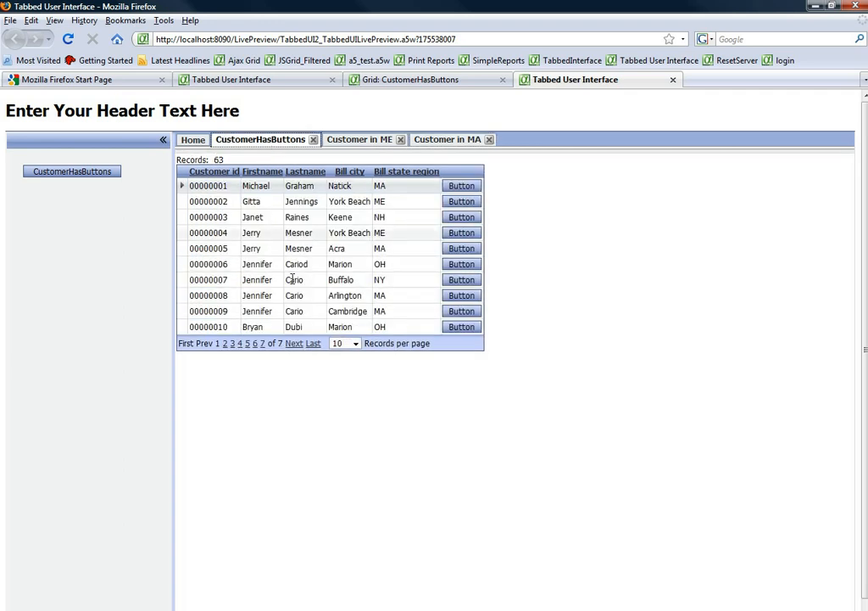
pyautogui.click(291, 345)
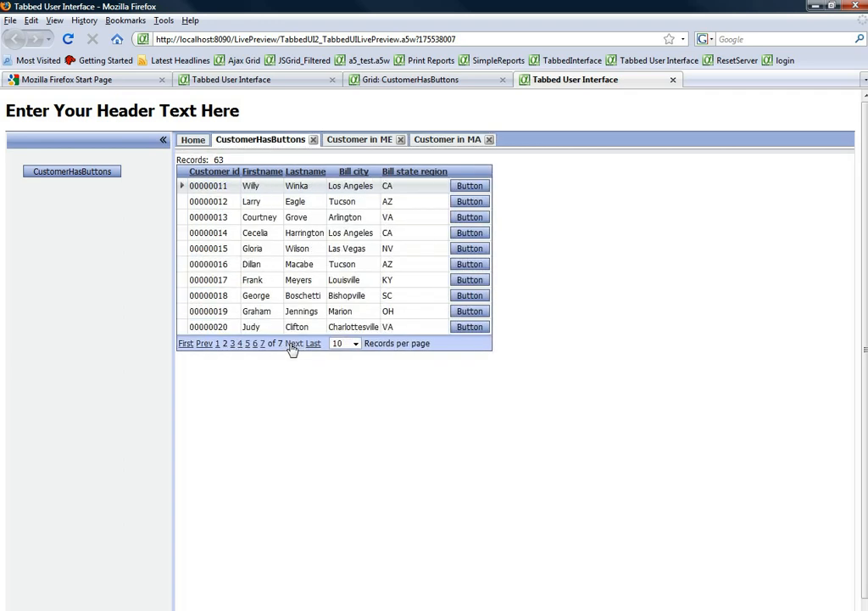
pyautogui.click(466, 235)
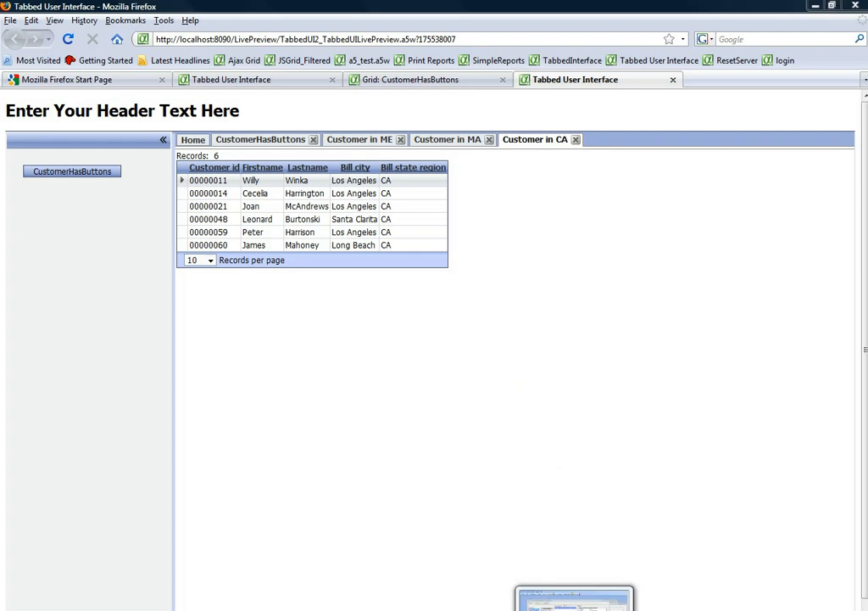
# Return to the CustomerHasButtons grid in Alpha Five and set the label of [Button].1 to "Open Grid"
pyautogui.click(575, 609)
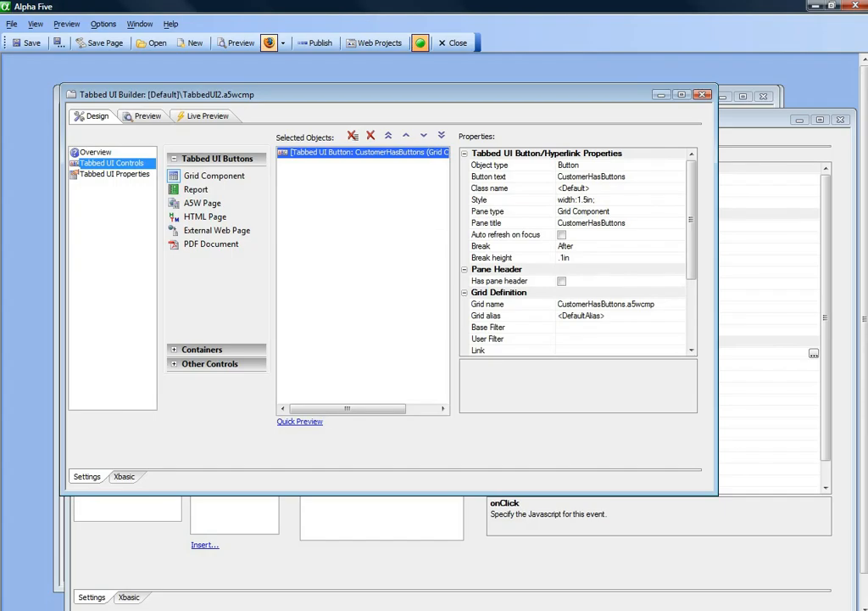
pyautogui.click(340, 559)
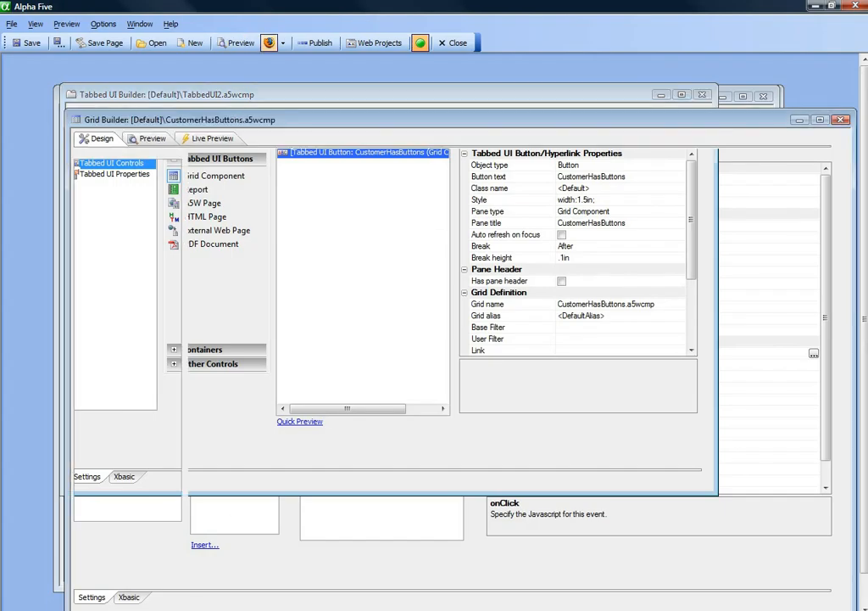
pyautogui.click(519, 178)
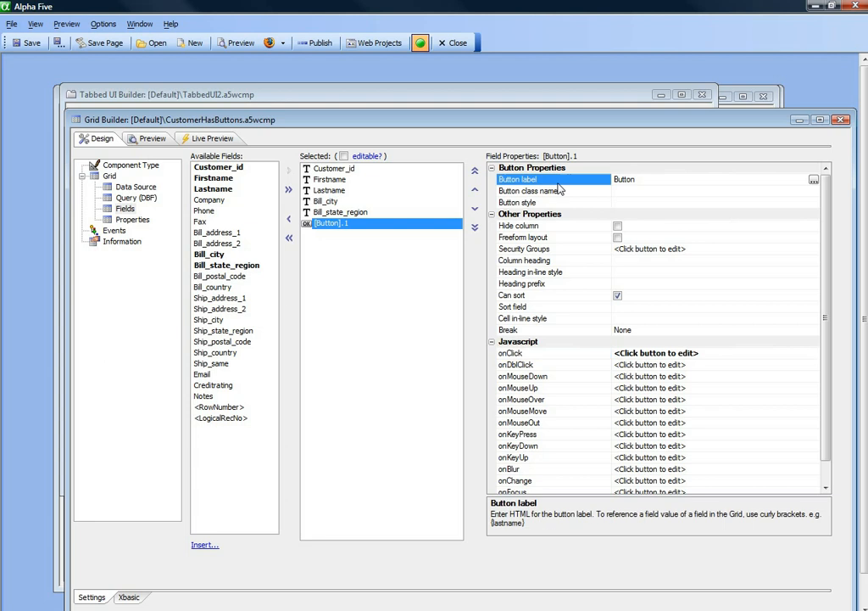
pyautogui.write('Open Grid')
# Insert a second button control into the grid's selected fields and label it "Open Report"
pyautogui.click(199, 547)
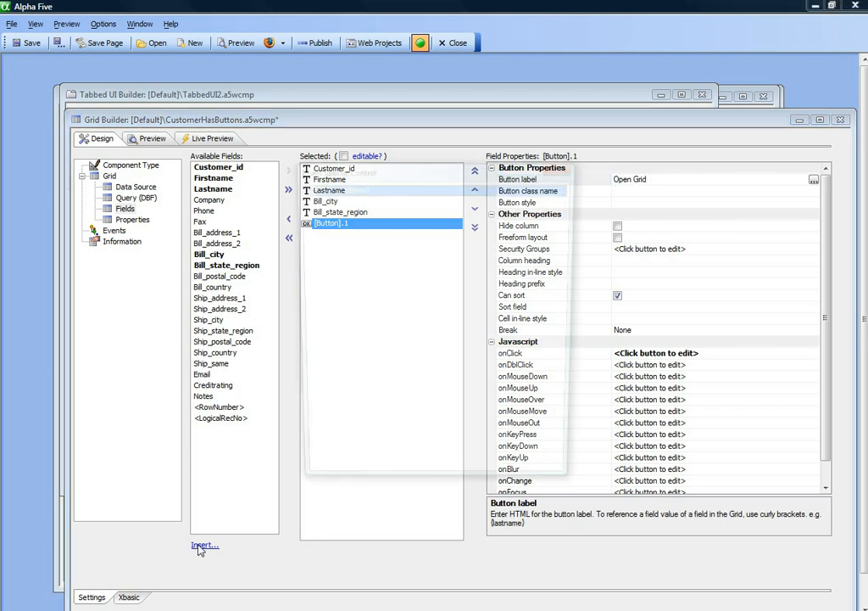
pyautogui.doubleClick(322, 235)
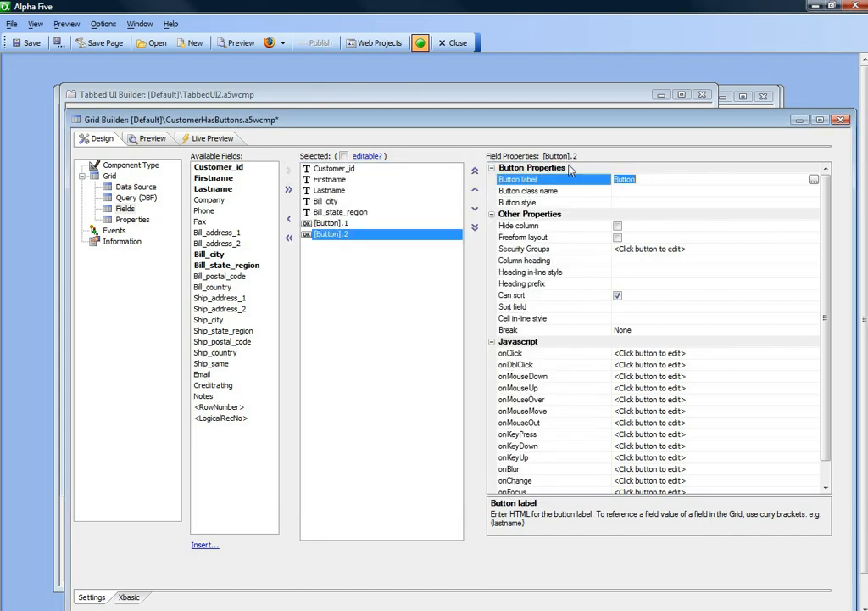
pyautogui.write('Open Report')
# Add an "Open a Report, Label or Letter layout" action to the onClick event of the Open Report button
pyautogui.click(545, 352)
pyautogui.click(814, 355)
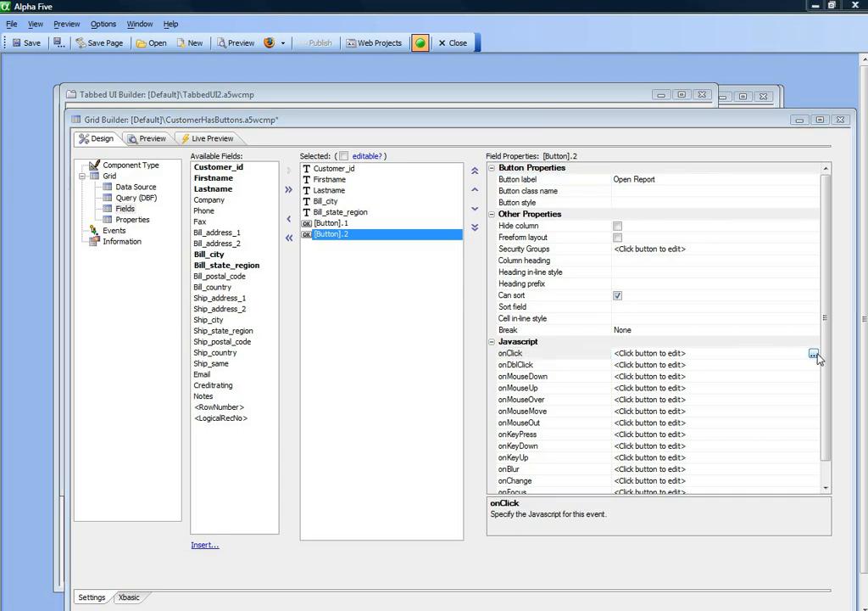
pyautogui.click(222, 201)
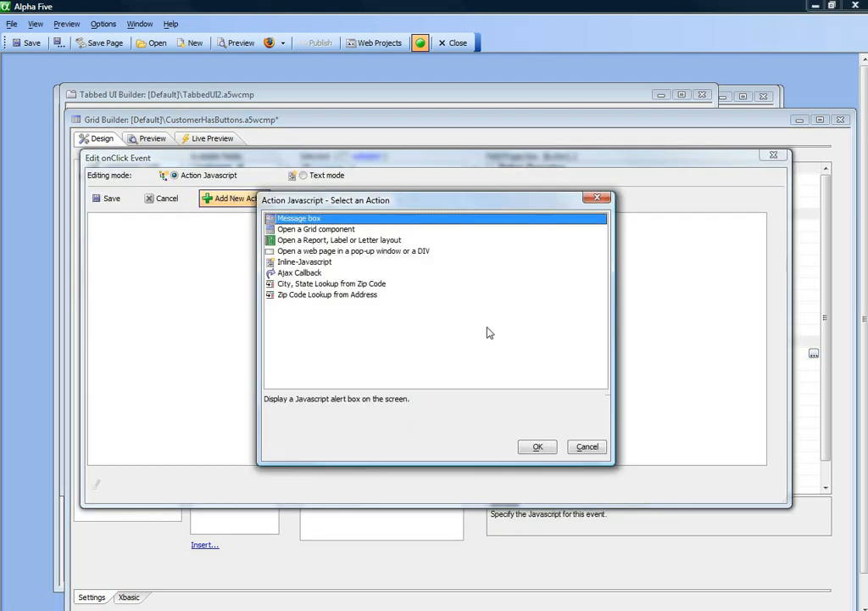
pyautogui.doubleClick(325, 241)
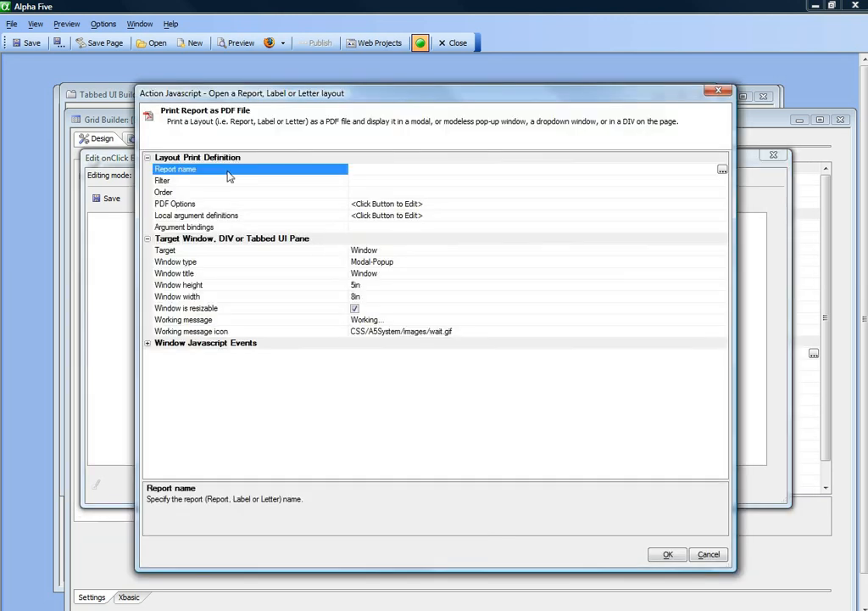
# Choose the Customer List report as the layout for the Open Report action
pyautogui.click(722, 170)
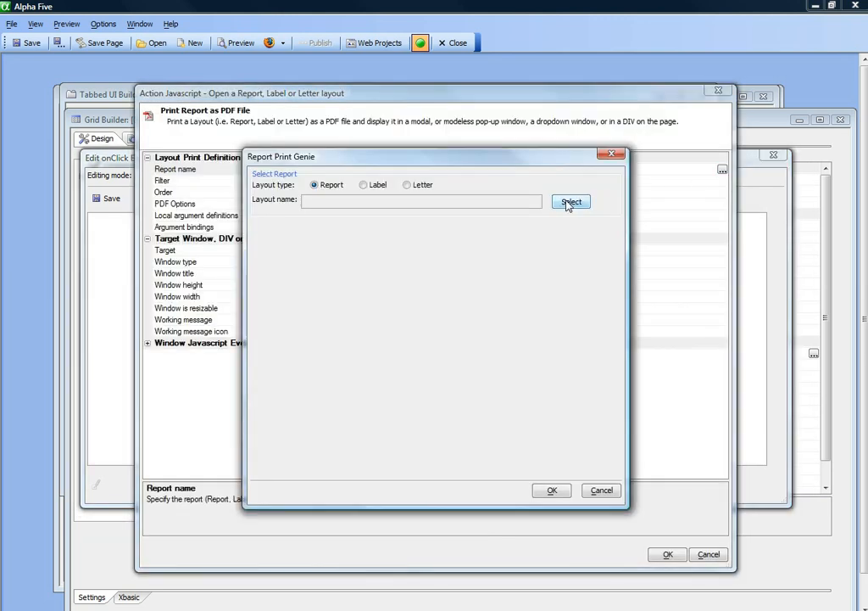
pyautogui.click(570, 202)
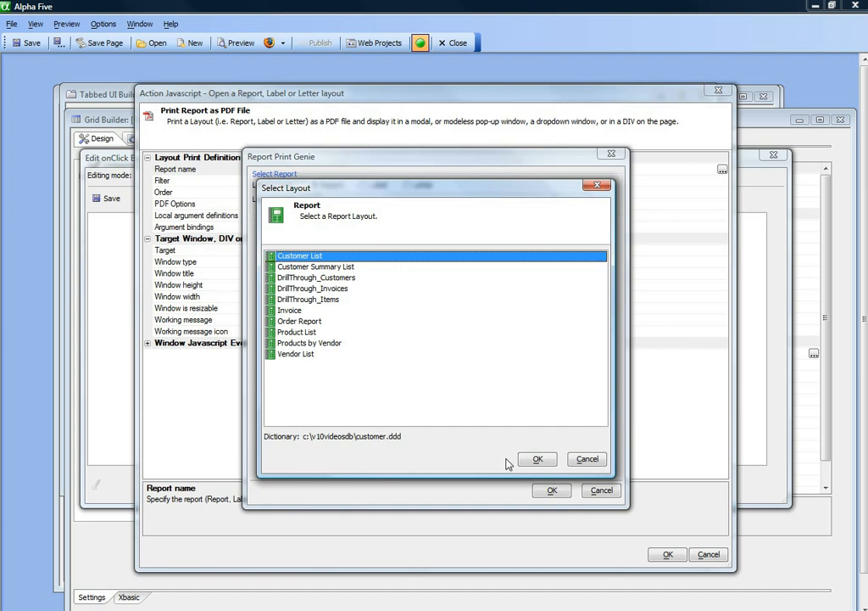
pyautogui.click(537, 459)
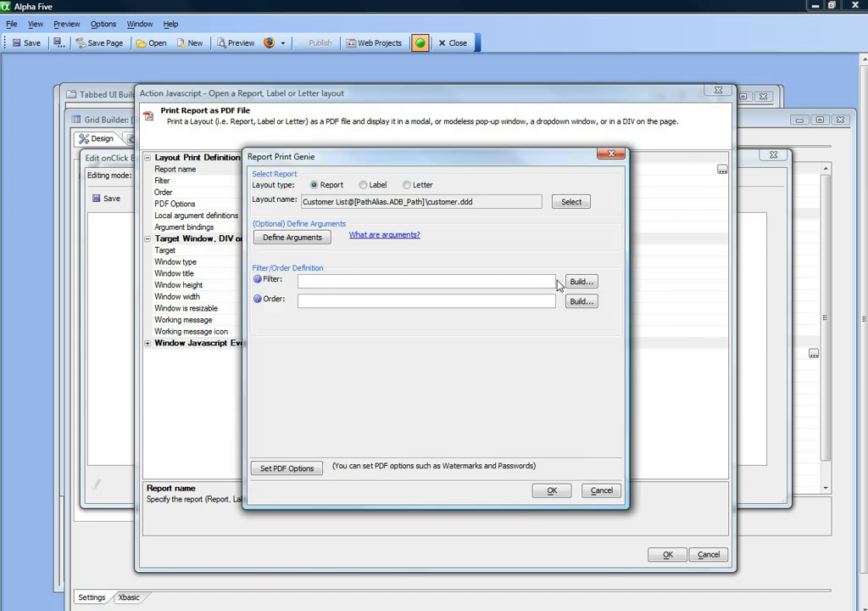
# Build a report filter where Bill_state_region is equal to the current component's {Bill_state_region} field, and accept the report definition
pyautogui.click(590, 283)
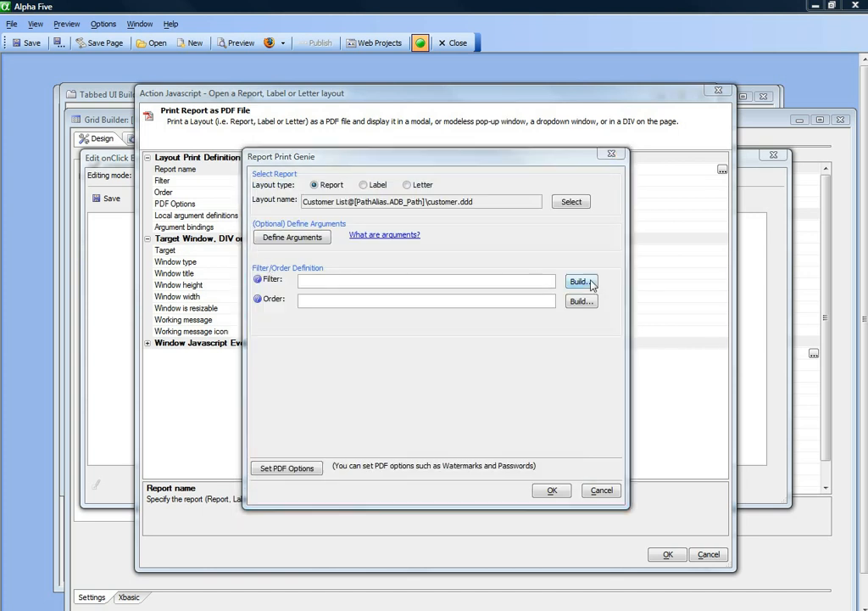
pyautogui.click(326, 340)
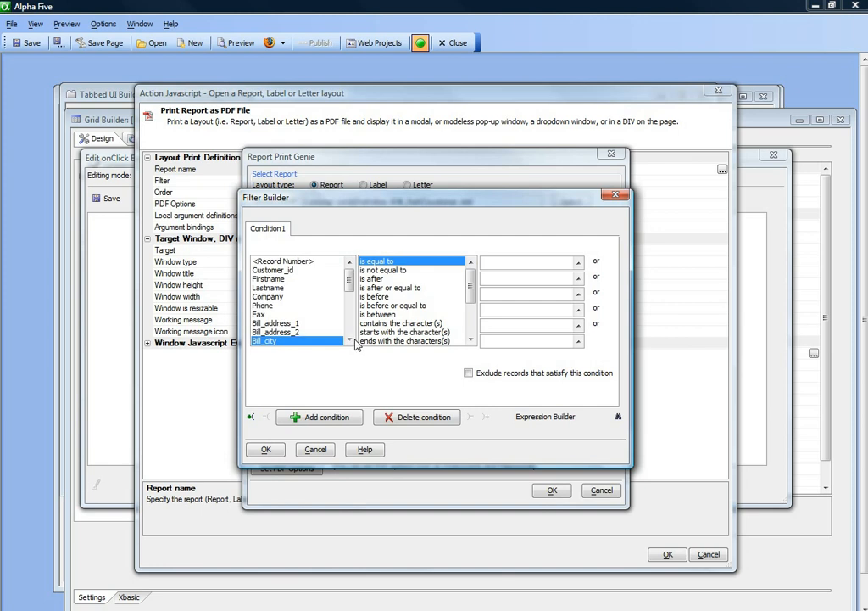
pyautogui.click(348, 339)
pyautogui.click(349, 339)
pyautogui.click(349, 339)
pyautogui.click(292, 323)
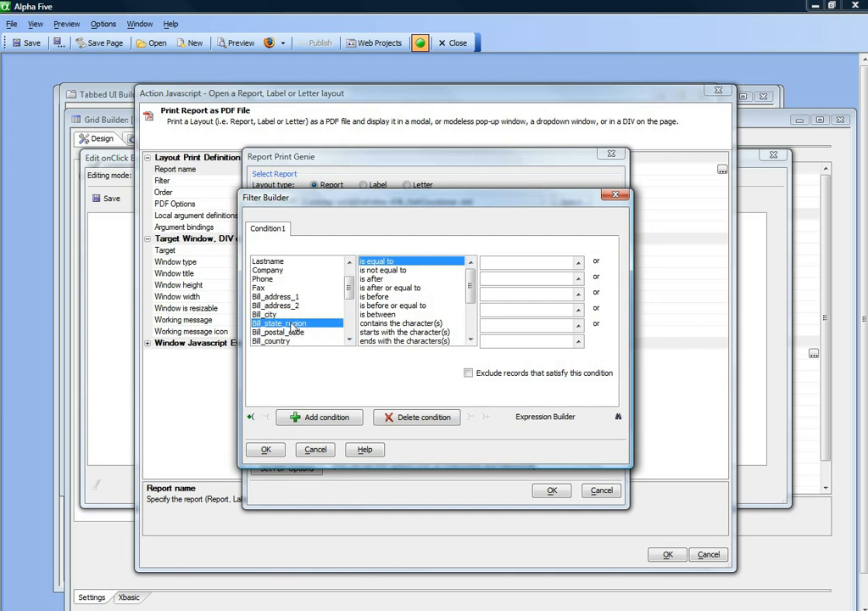
pyautogui.click(578, 262)
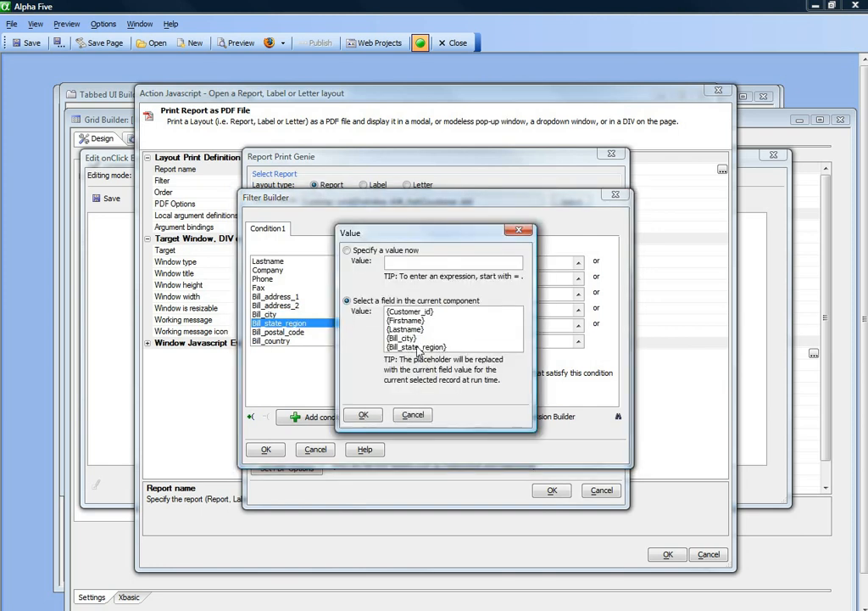
pyautogui.click(417, 347)
pyautogui.click(363, 415)
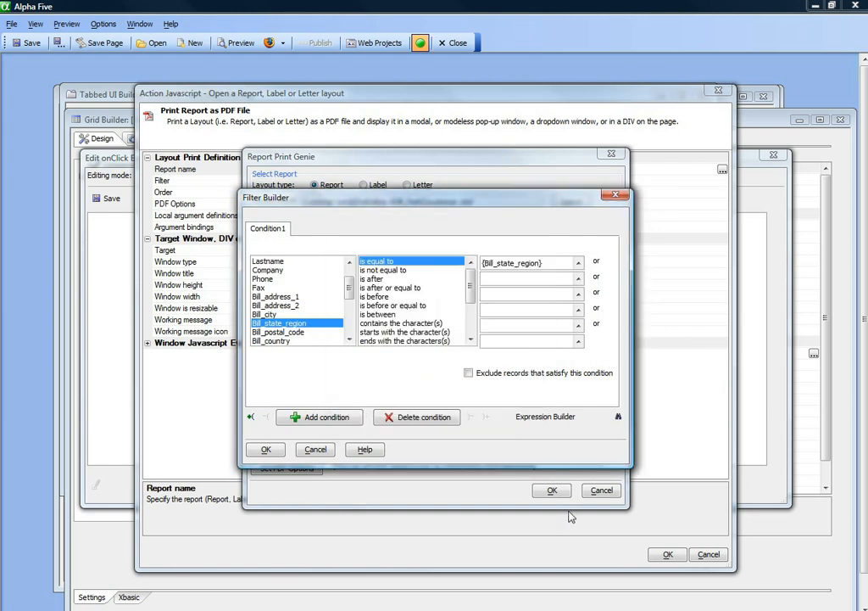
pyautogui.click(265, 448)
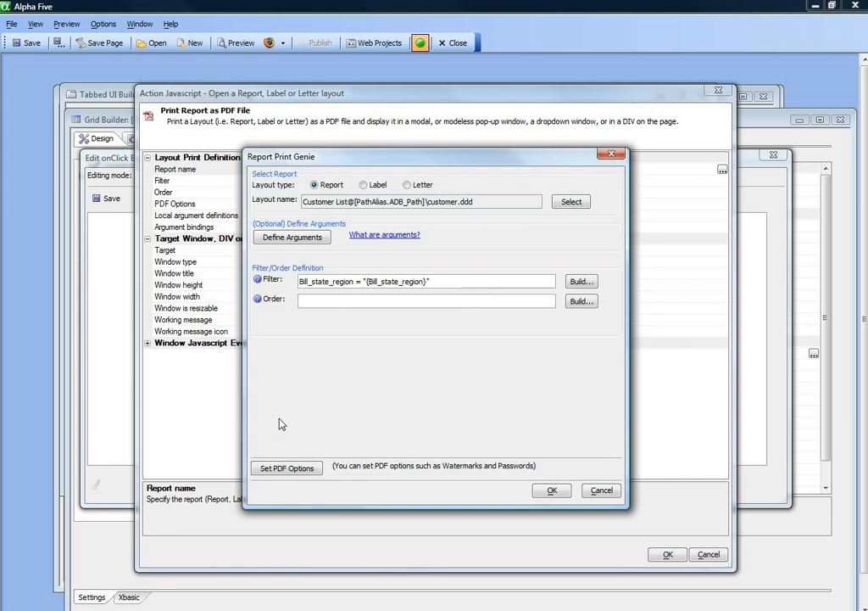
pyautogui.click(552, 490)
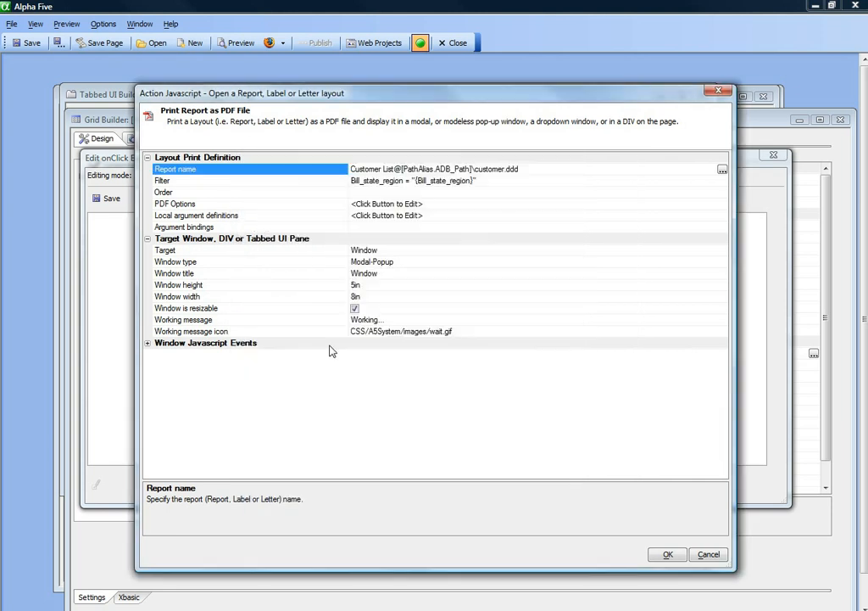
# Set the report action's target to TabbedUI Pane with the pane title "Customers in {bill_state_region}"
pyautogui.click(188, 250)
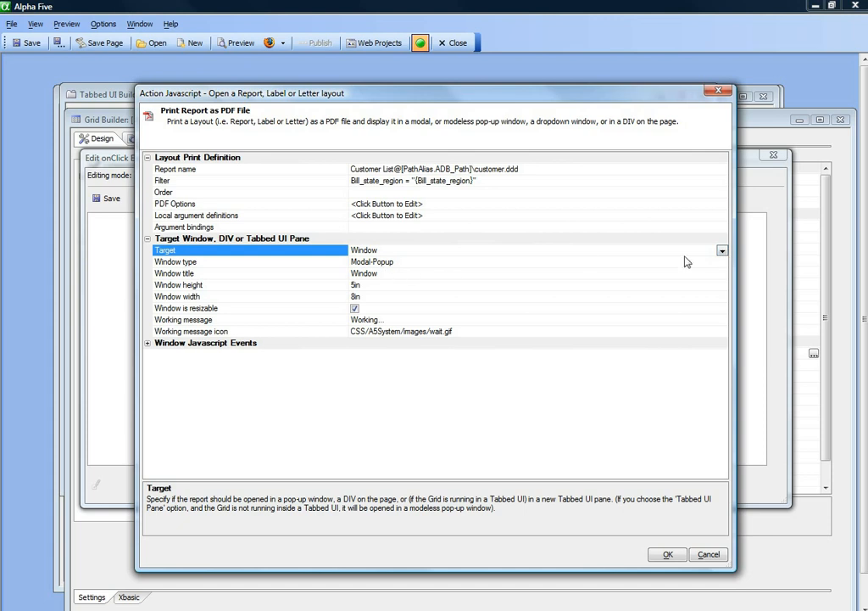
pyautogui.click(721, 252)
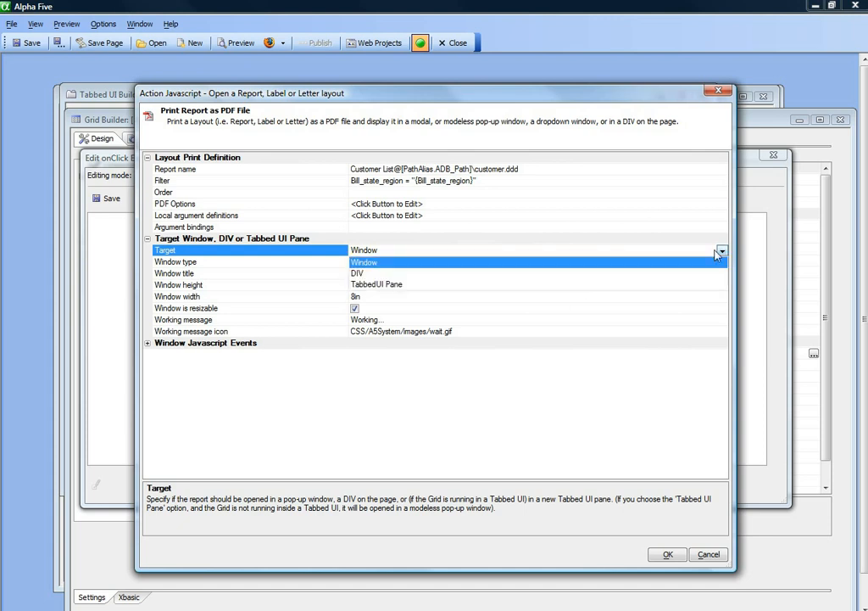
pyautogui.click(370, 285)
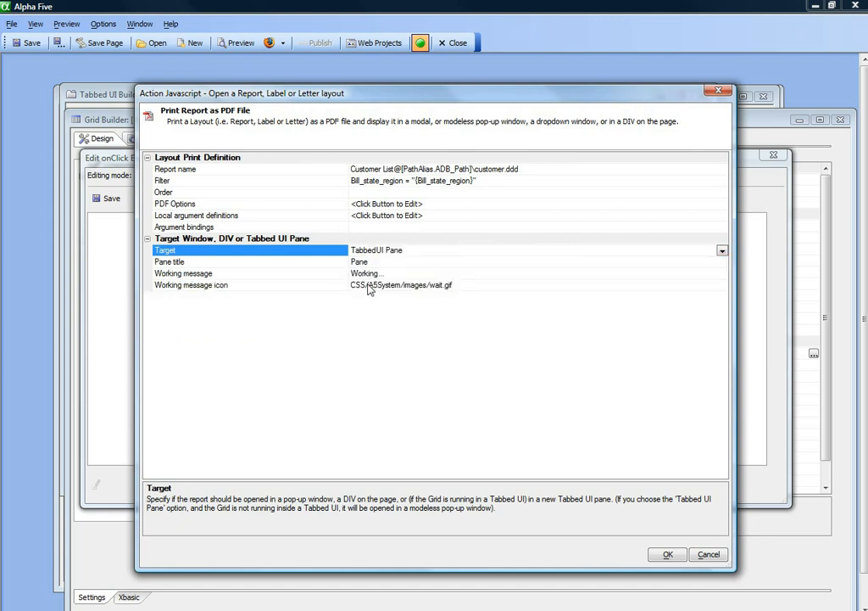
pyautogui.click(227, 262)
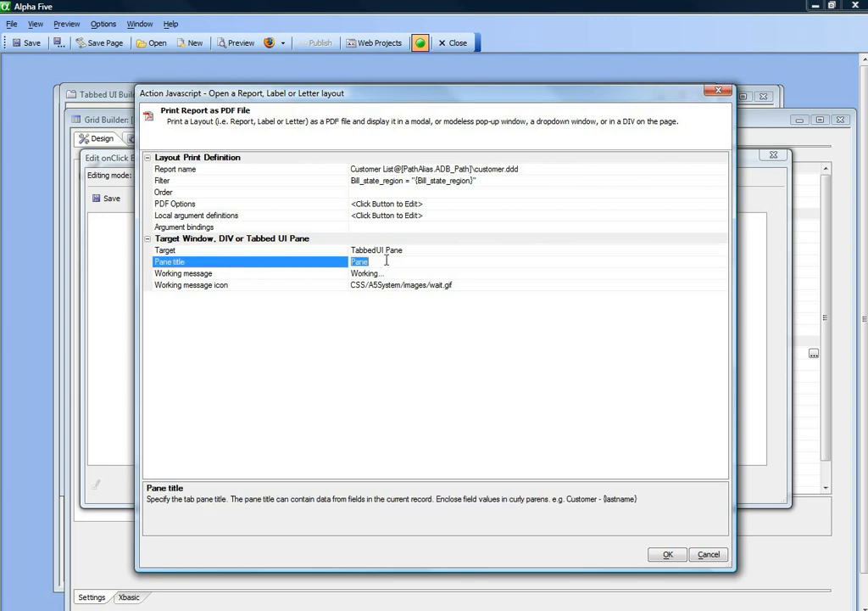
pyautogui.write('Customers in {bill_state_region')
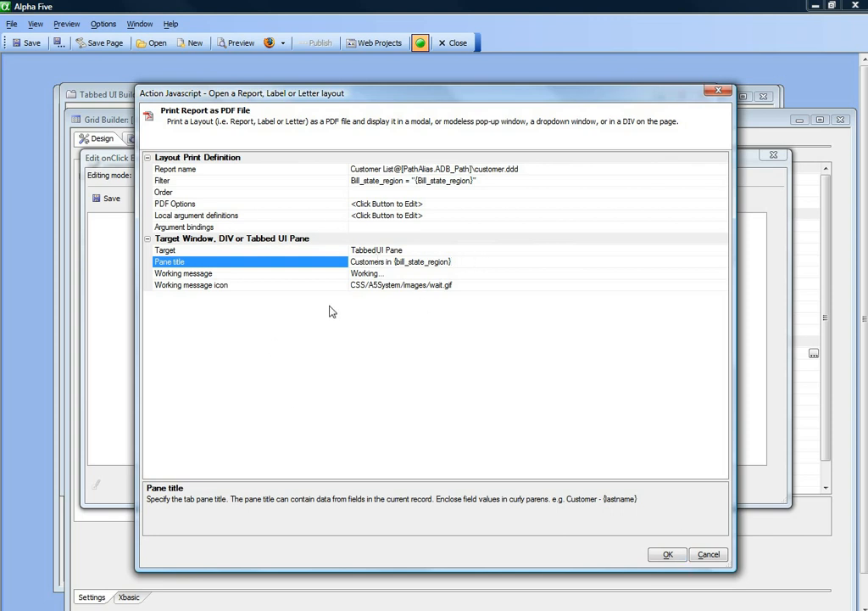
pyautogui.click(365, 282)
pyautogui.click(668, 555)
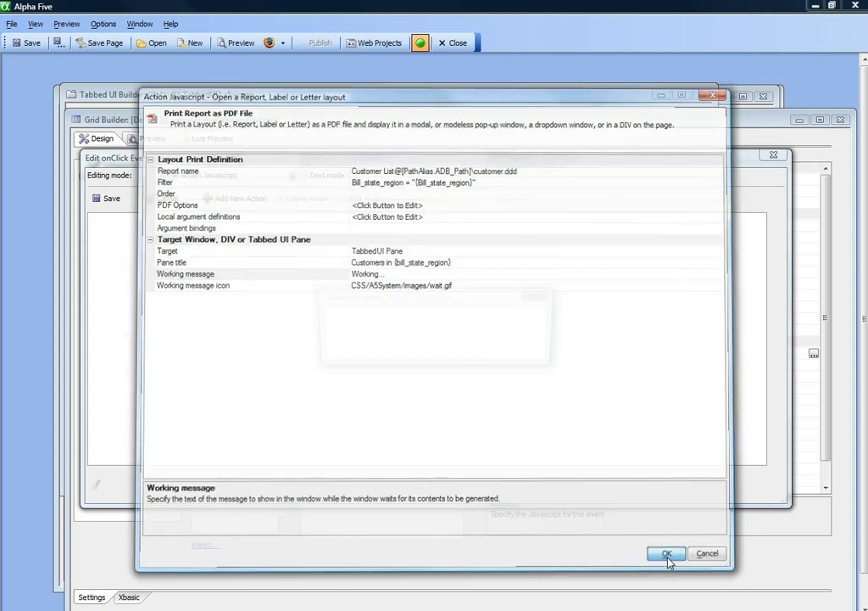
# Save the Open Report button's onClick event and the CustomerHasButtons grid
pyautogui.click(526, 332)
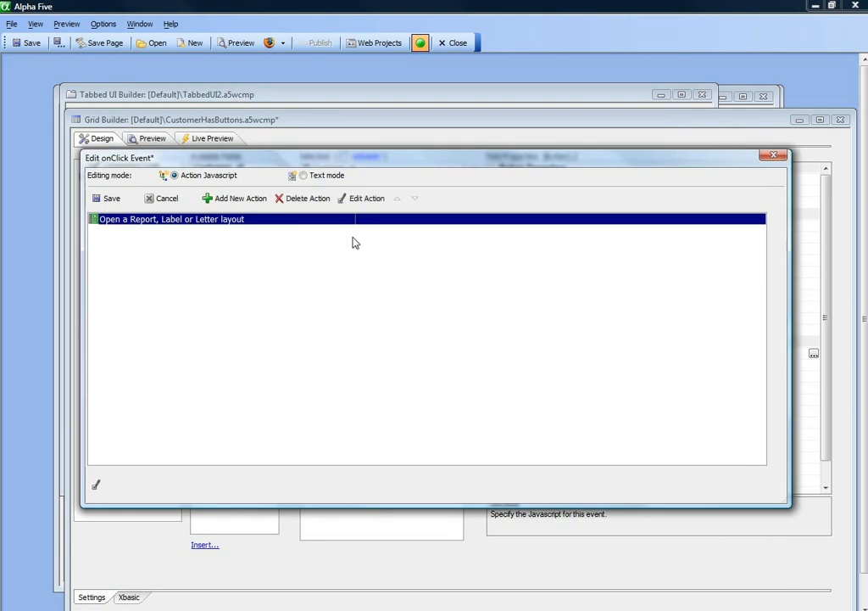
pyautogui.click(105, 202)
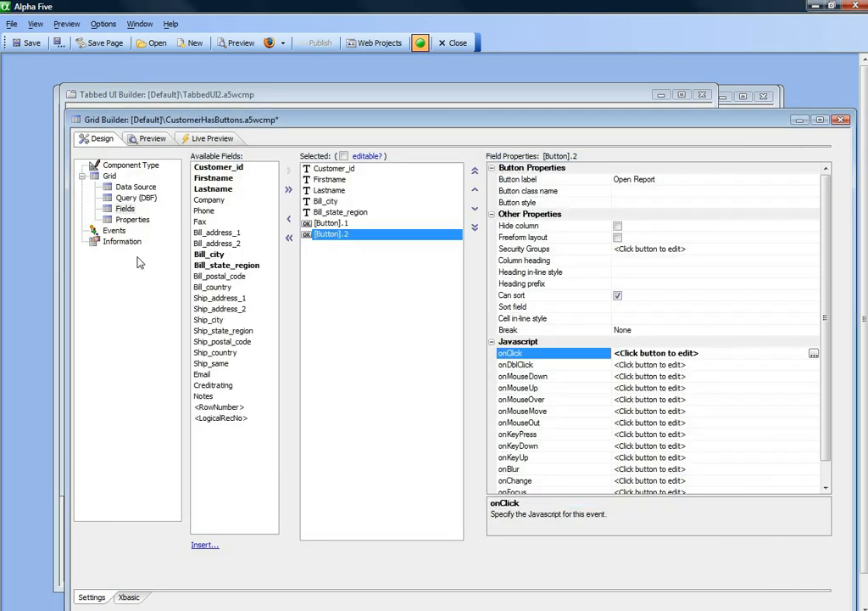
pyautogui.click(20, 41)
# Preview the grid in Firefox, open the report for customer record 00000006 in OH, and close the report window
pyautogui.click(270, 44)
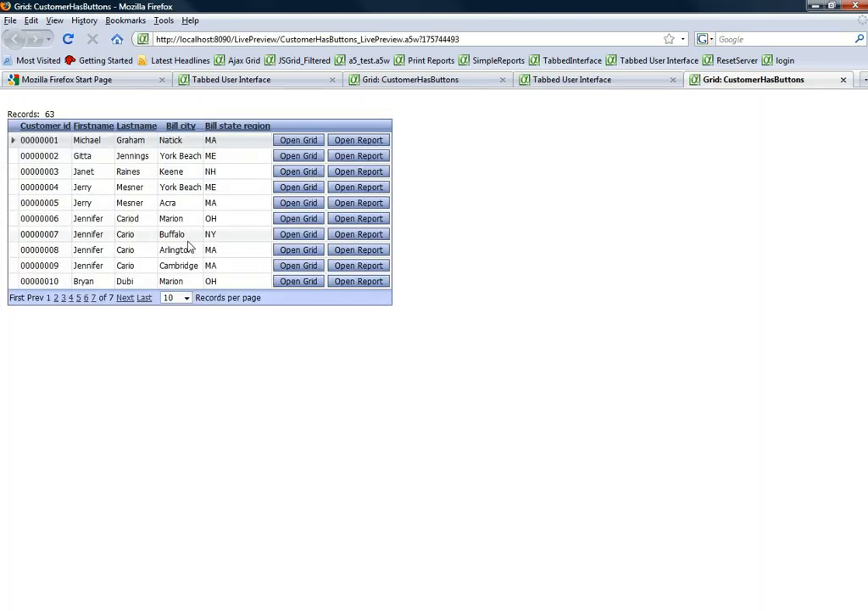
pyautogui.click(363, 222)
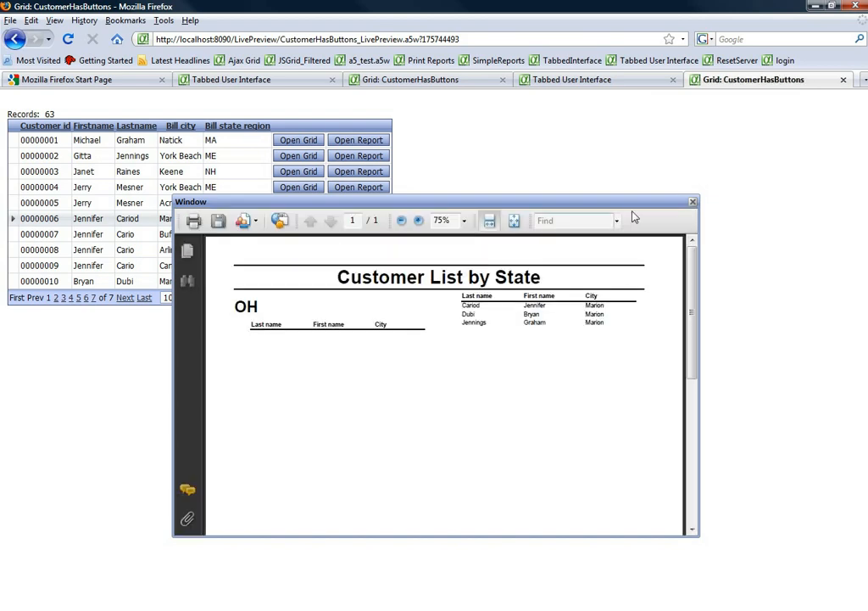
pyautogui.click(692, 203)
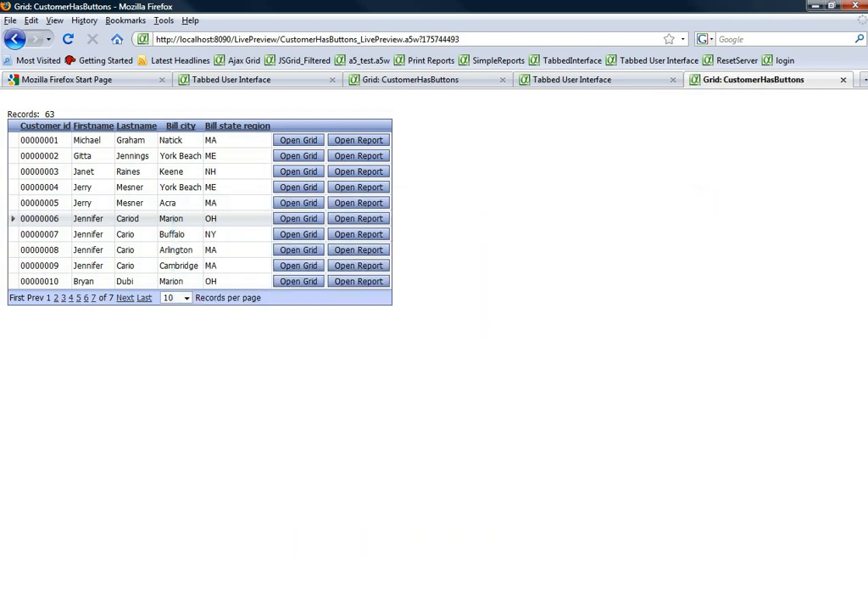
# Switch back to Alpha Five, preview the TabbedUI2 component in Firefox, and reload its page
pyautogui.hotkey('alt', 'Tab')
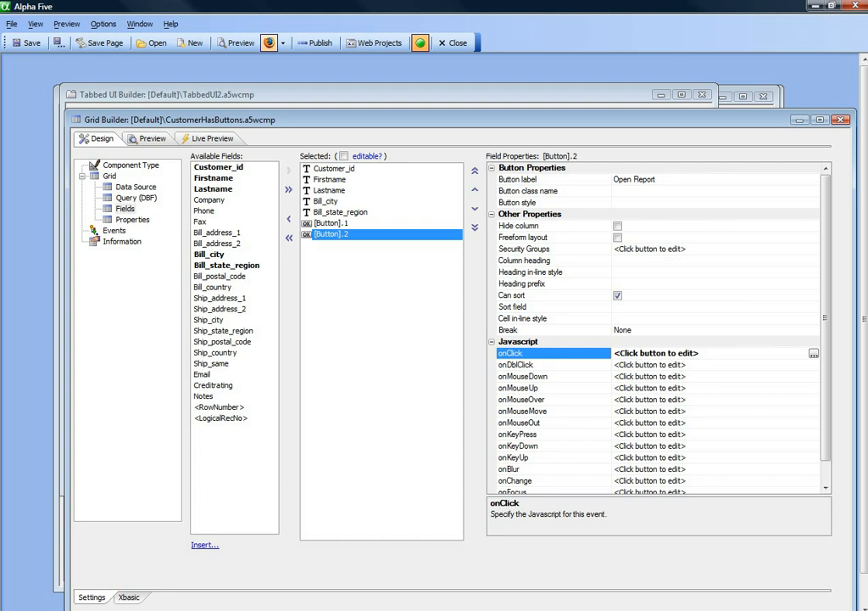
pyautogui.click(382, 94)
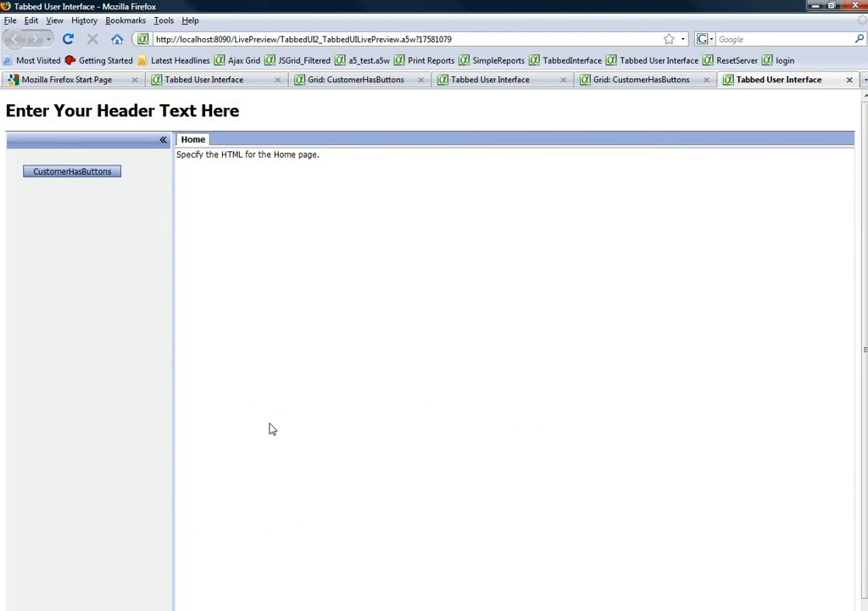
pyautogui.click(464, 41)
pyautogui.press('Return')
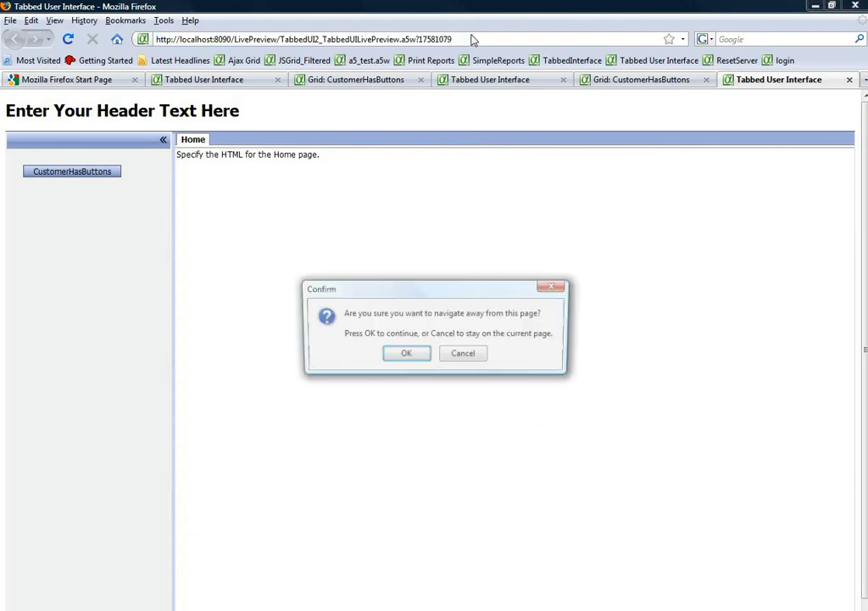
pyautogui.click(404, 356)
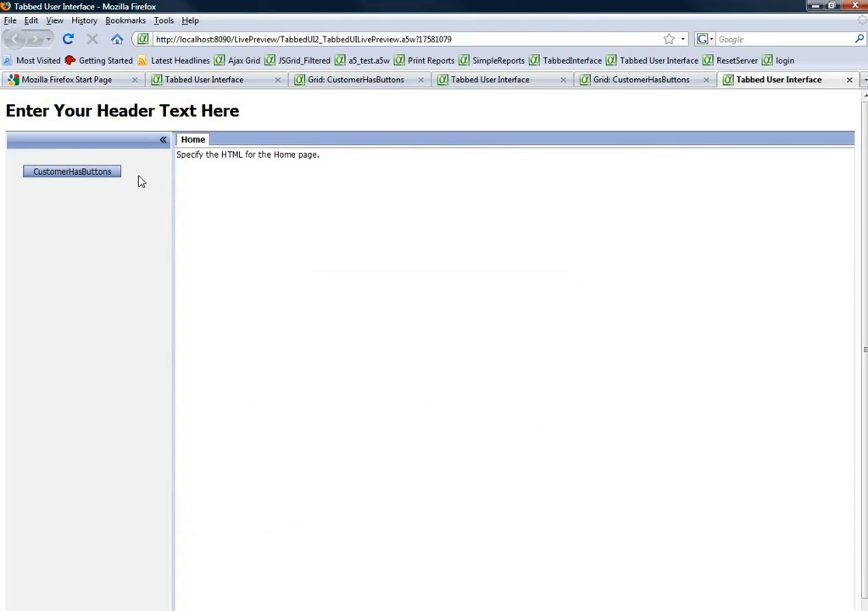
# Open the CustomerHasButtons pane and open the reports for the first MA record and the NY record
pyautogui.click(78, 175)
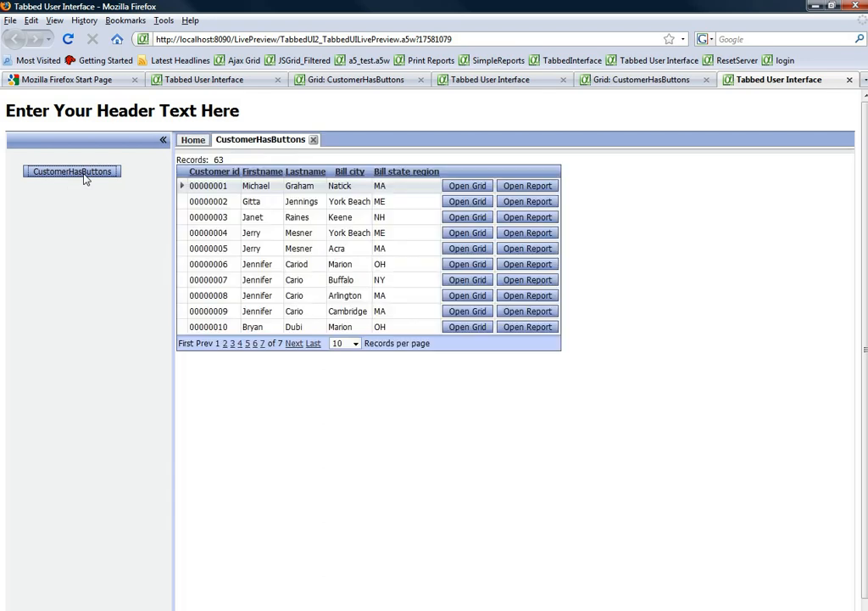
pyautogui.click(532, 188)
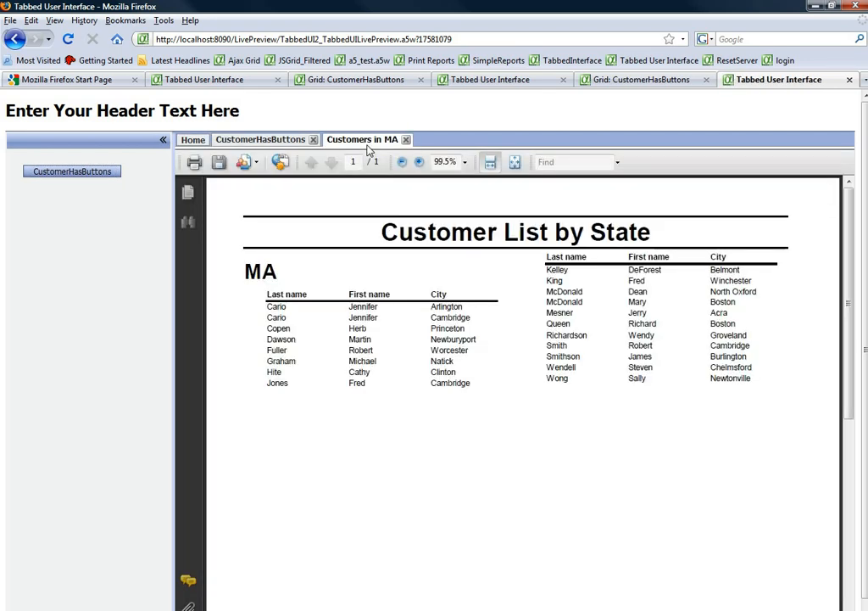
pyautogui.click(247, 141)
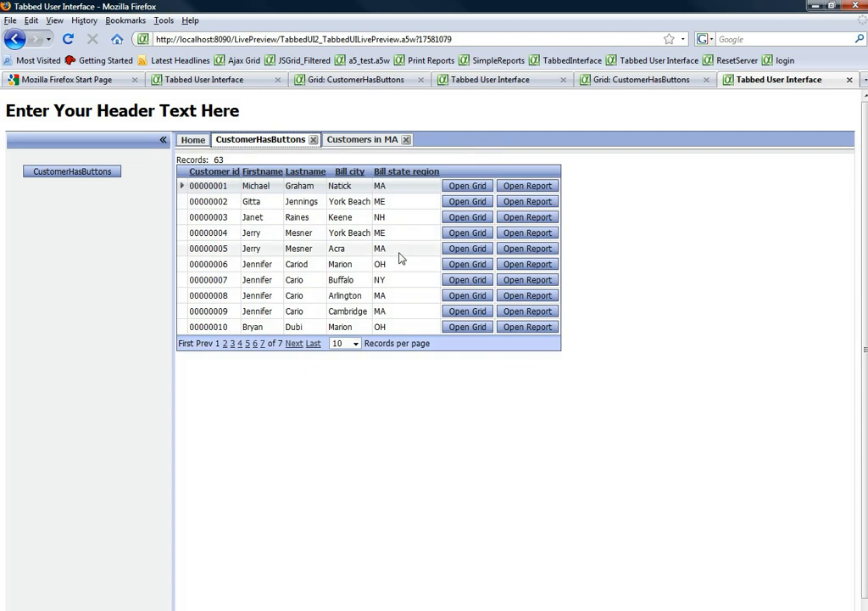
pyautogui.click(540, 283)
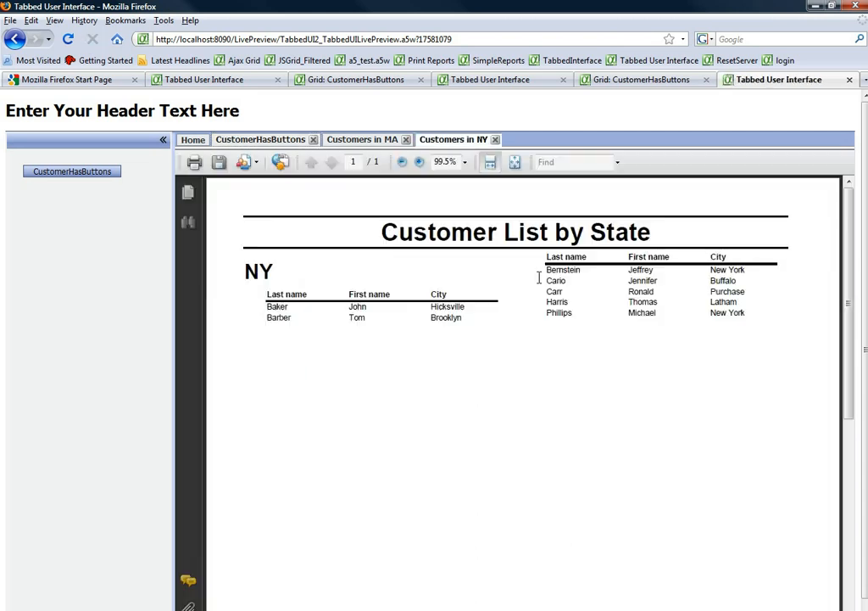
# Compare the reports in the Customers in MA and Customers in NY panes
pyautogui.click(364, 139)
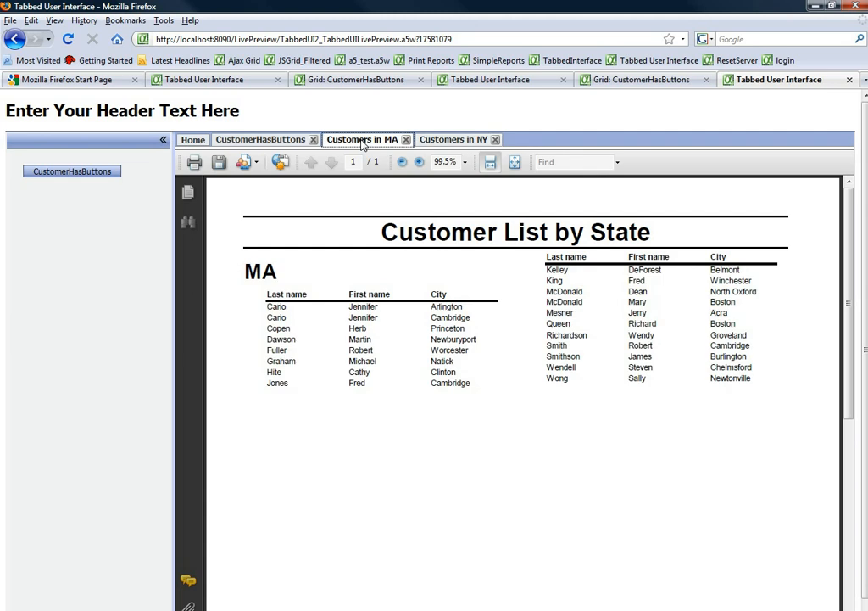
pyautogui.click(451, 141)
pyautogui.click(366, 141)
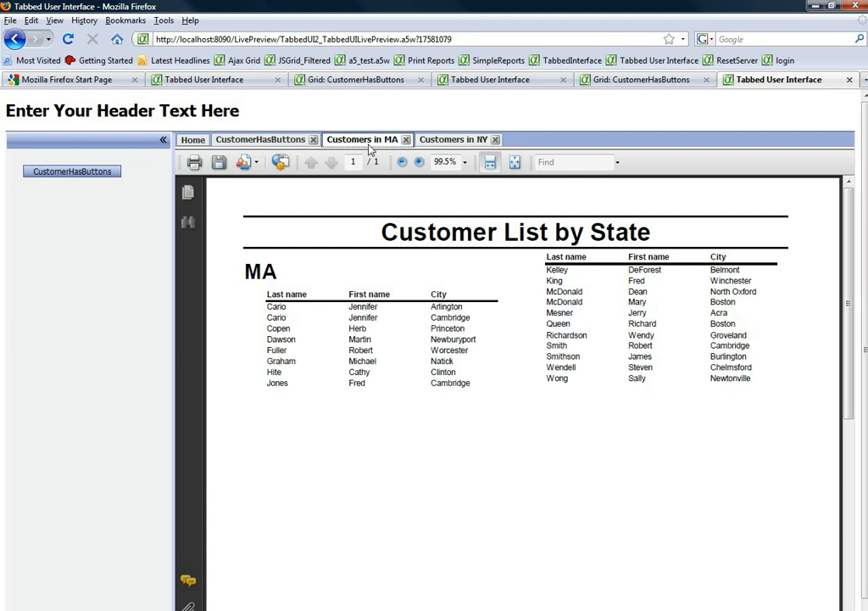
# Open the linked grid for the Marion, OH record 00000006, and show the second page of records in the CustomerHasButtons pane
pyautogui.click(263, 141)
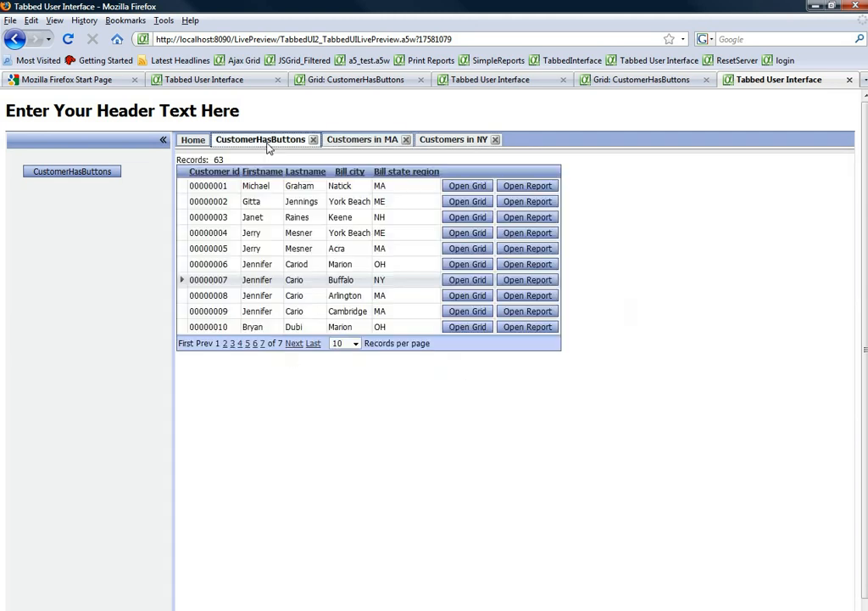
pyautogui.click(459, 264)
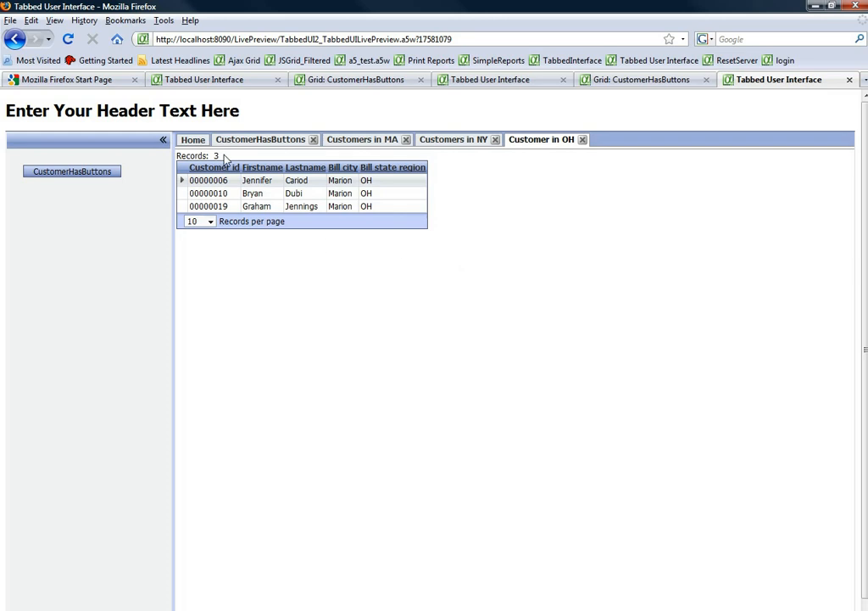
pyautogui.click(246, 141)
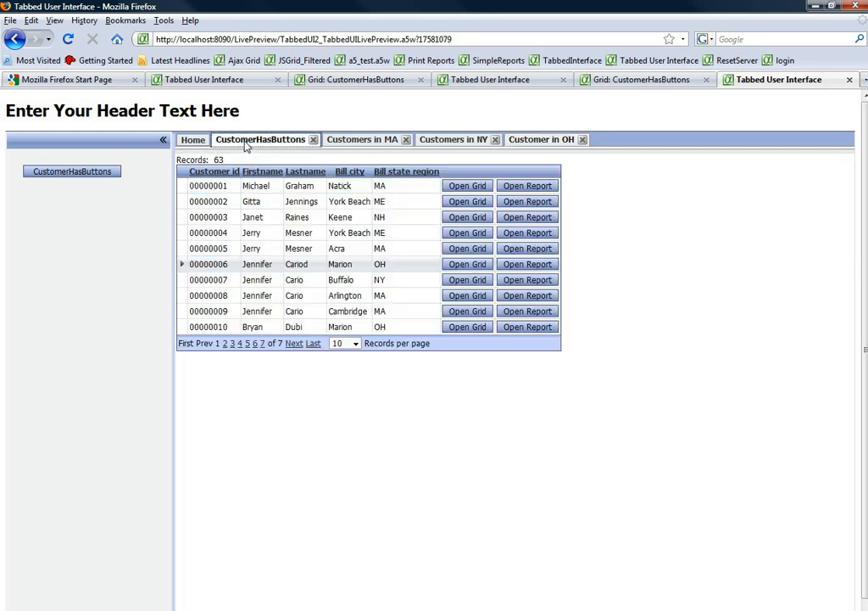
pyautogui.click(293, 343)
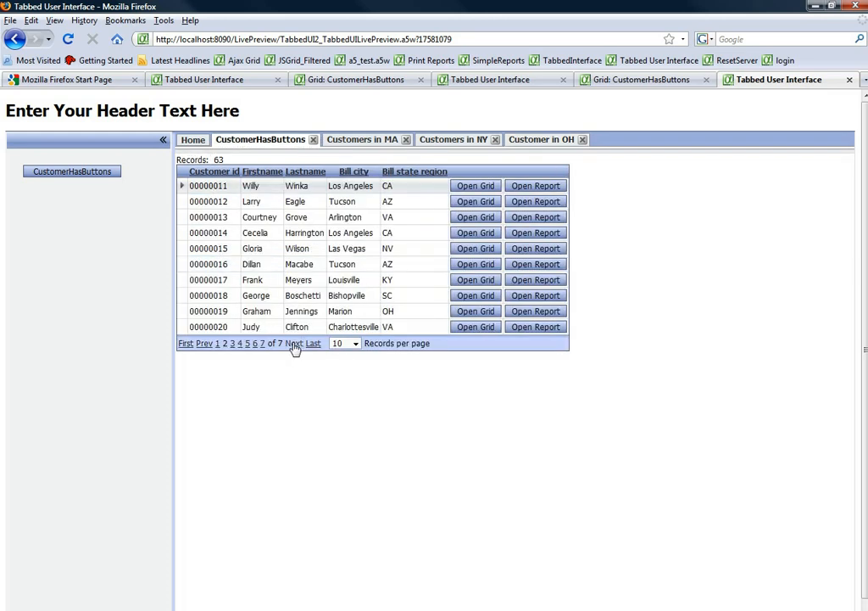
# Open the linked grid for the second Tucson, AZ record and the report for the Marion, OH record in the CustomerHasButtons pane
pyautogui.click(479, 266)
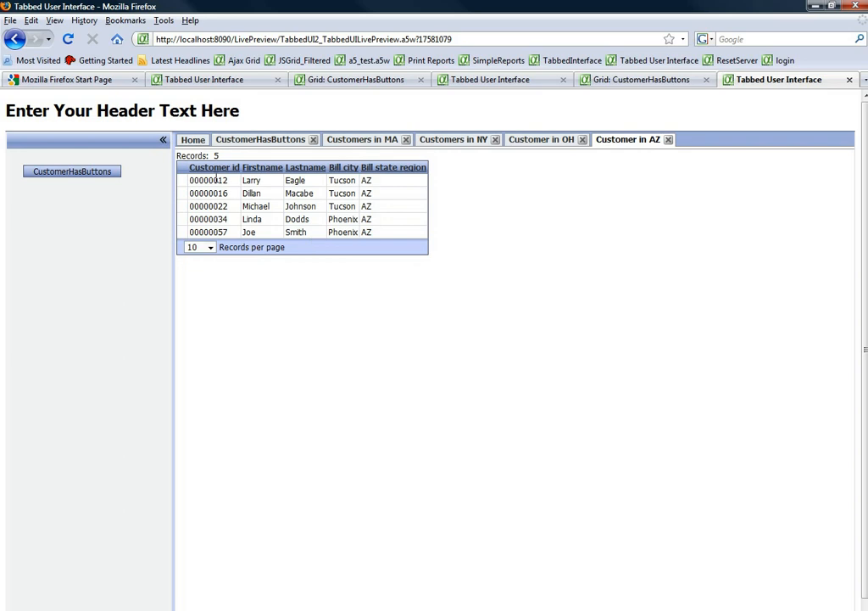
pyautogui.click(246, 141)
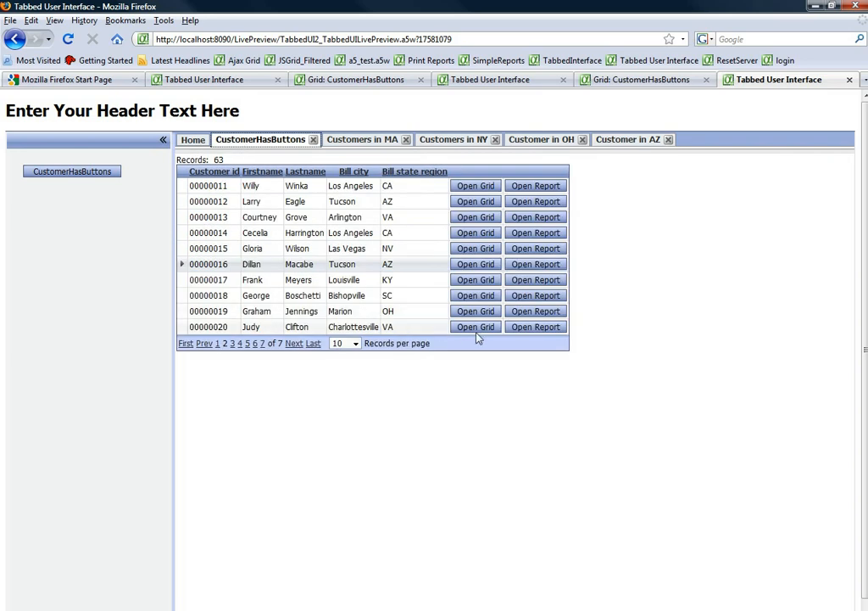
pyautogui.click(531, 312)
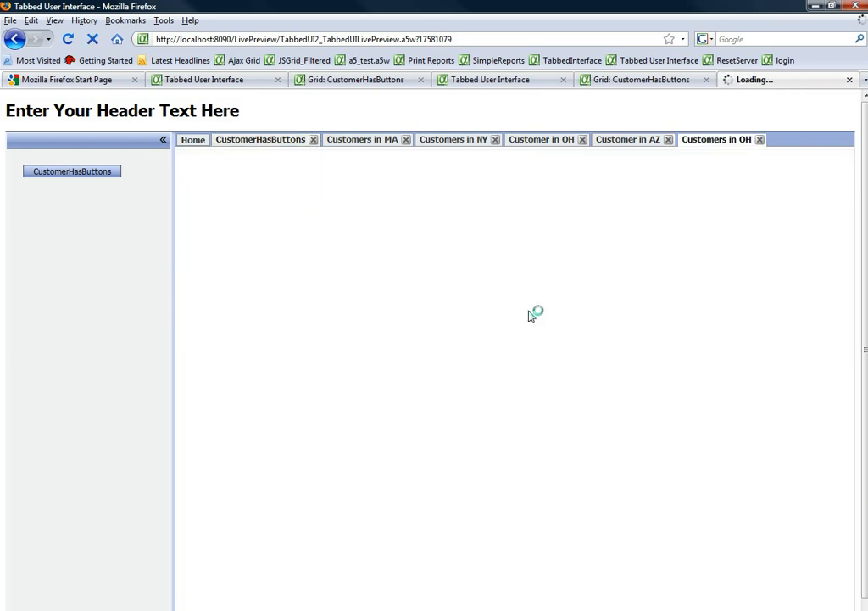
# Show the third page of records in the CustomerHasButtons pane and open the report for the Beverly, NJ record
pyautogui.click(262, 141)
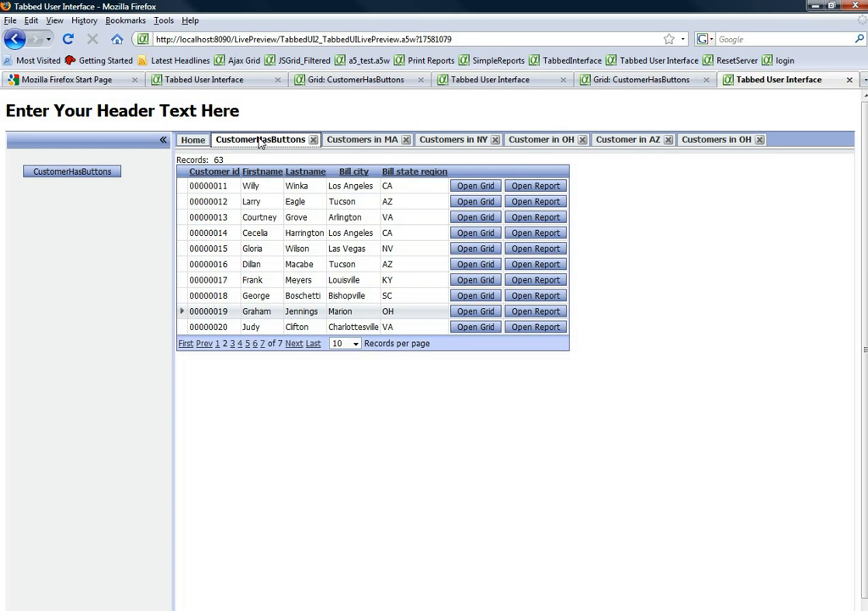
pyautogui.click(293, 343)
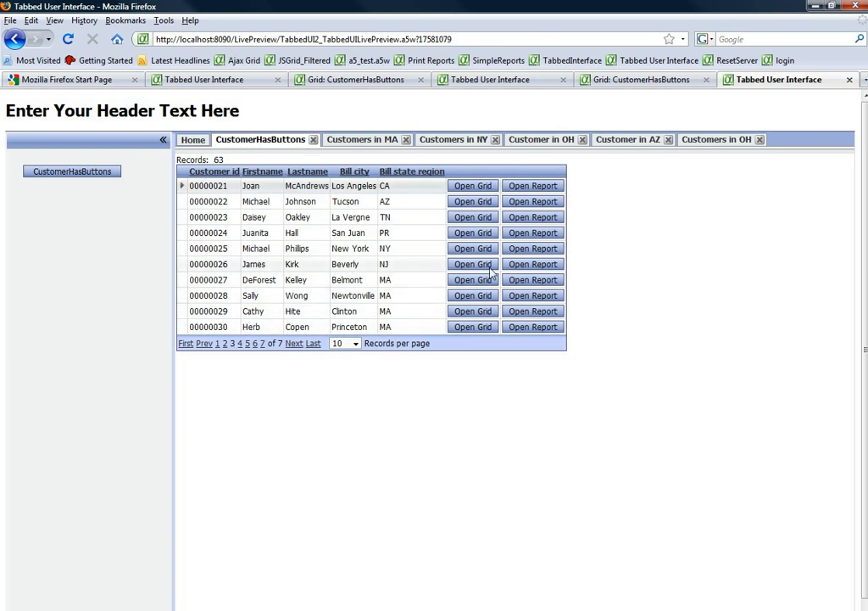
pyautogui.click(533, 265)
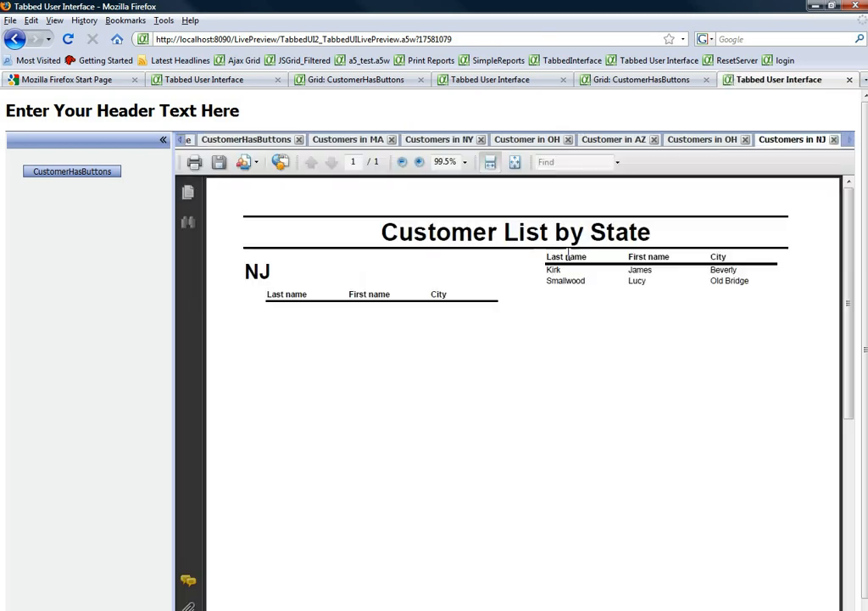
# Review the open OH, AZ, NY and MA customer panes in turn, ending on the CustomerHasButtons pane
pyautogui.click(182, 141)
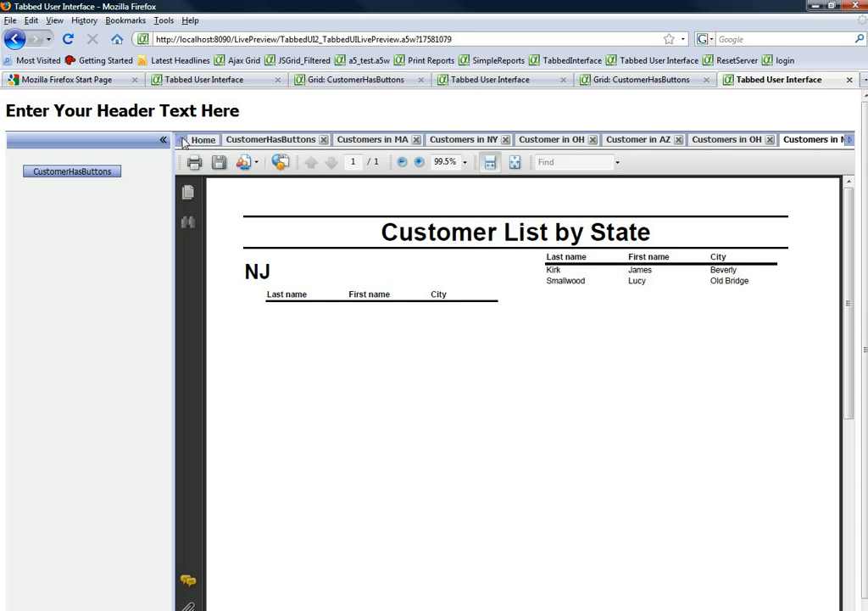
pyautogui.click(851, 141)
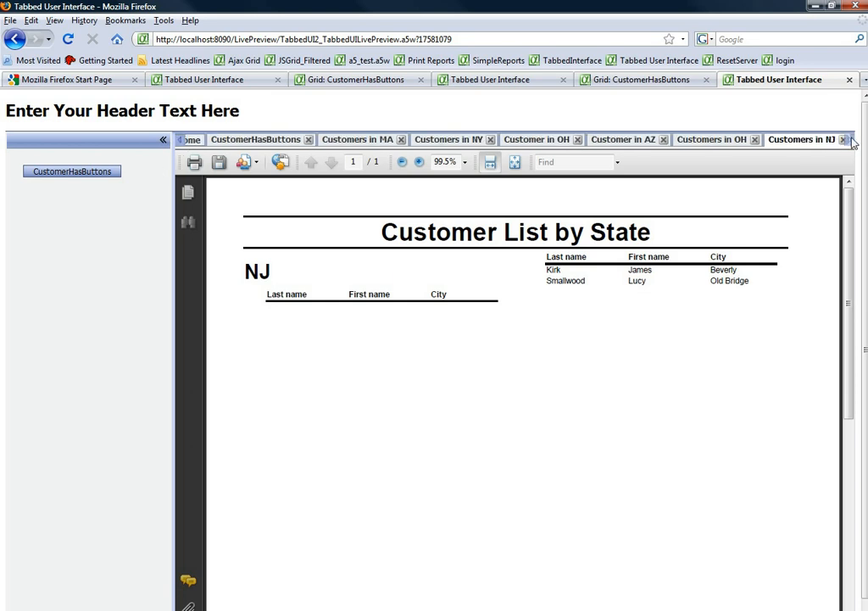
pyautogui.click(716, 141)
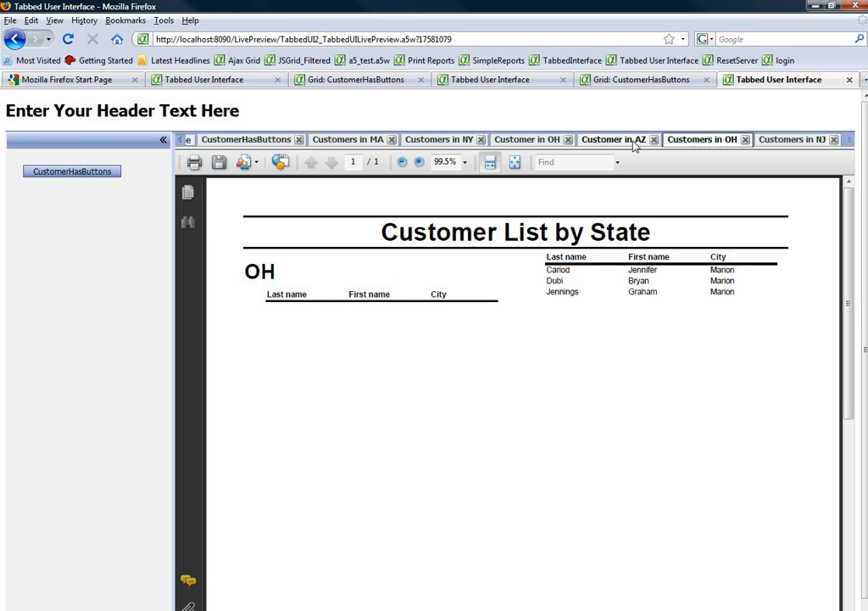
pyautogui.click(628, 141)
pyautogui.click(532, 142)
pyautogui.click(460, 141)
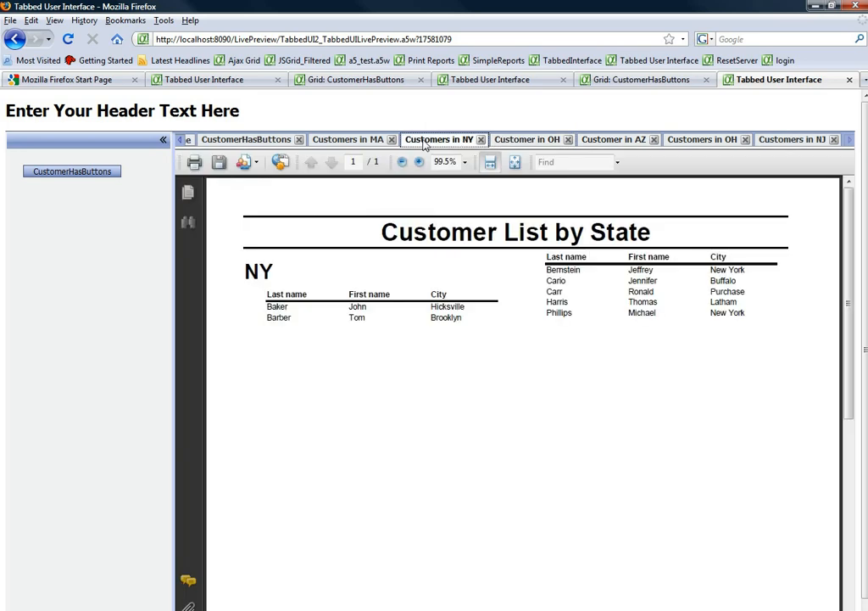
pyautogui.click(357, 142)
pyautogui.click(244, 141)
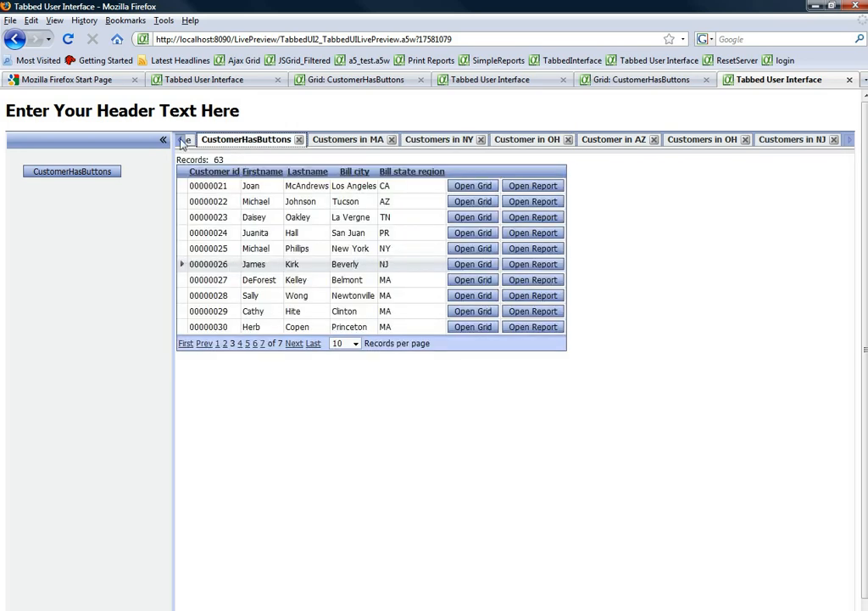
pyautogui.click(179, 142)
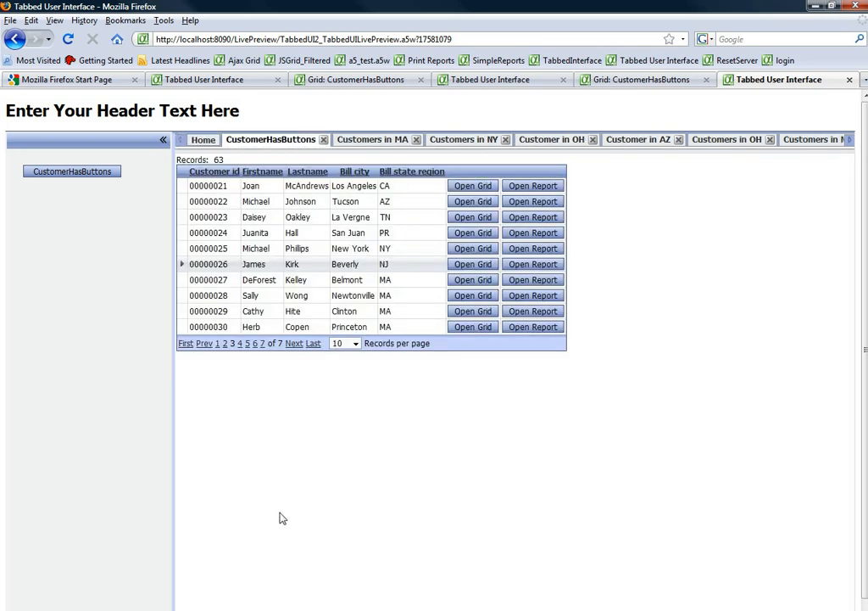